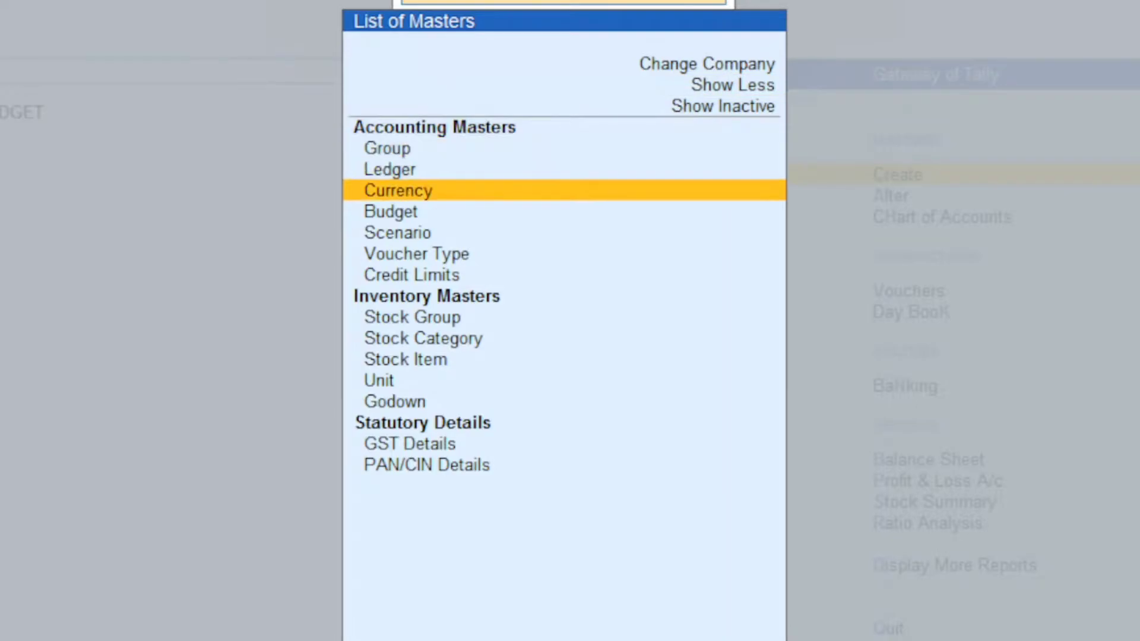
Step: Start creating a budget master named SALARY under Primary
{"action": "key", "text": "Return"}
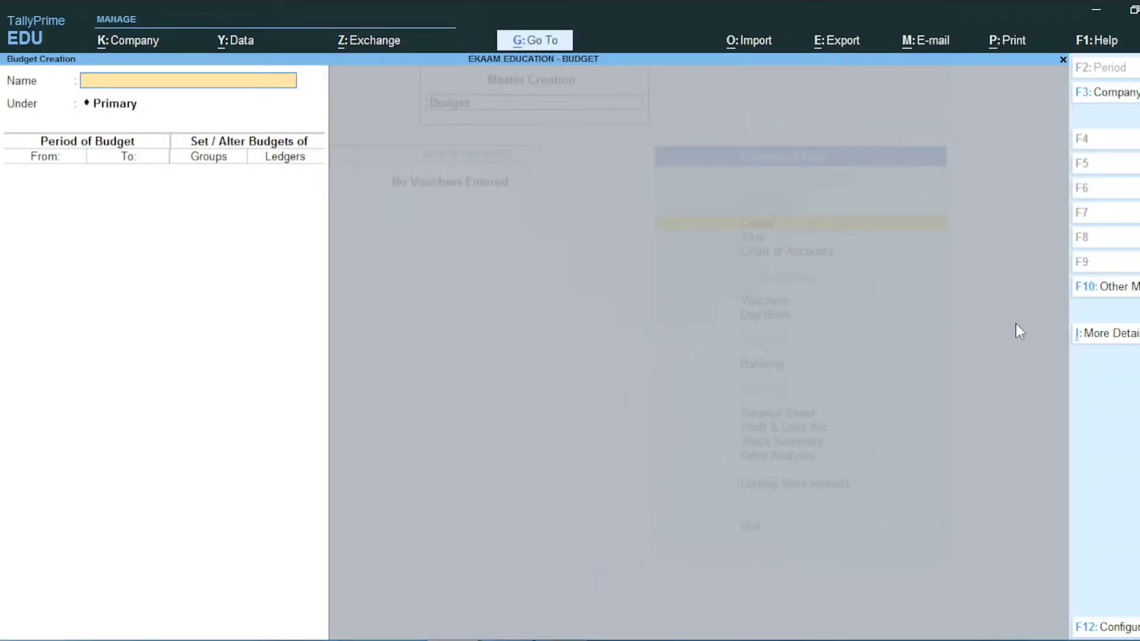
{"action": "key", "text": "alt+Tab"}
{"action": "key", "text": "alt+Tab"}
{"action": "type", "text": "SALARY"}
{"action": "key", "text": "Return"}
{"action": "key", "text": "Return"}
Step: Set the SALARY budget period from 1-Apr-22 to 31-Mar-23, keeping group budgets at No and enabling ledger budgets
{"action": "type", "text": "1-4"}
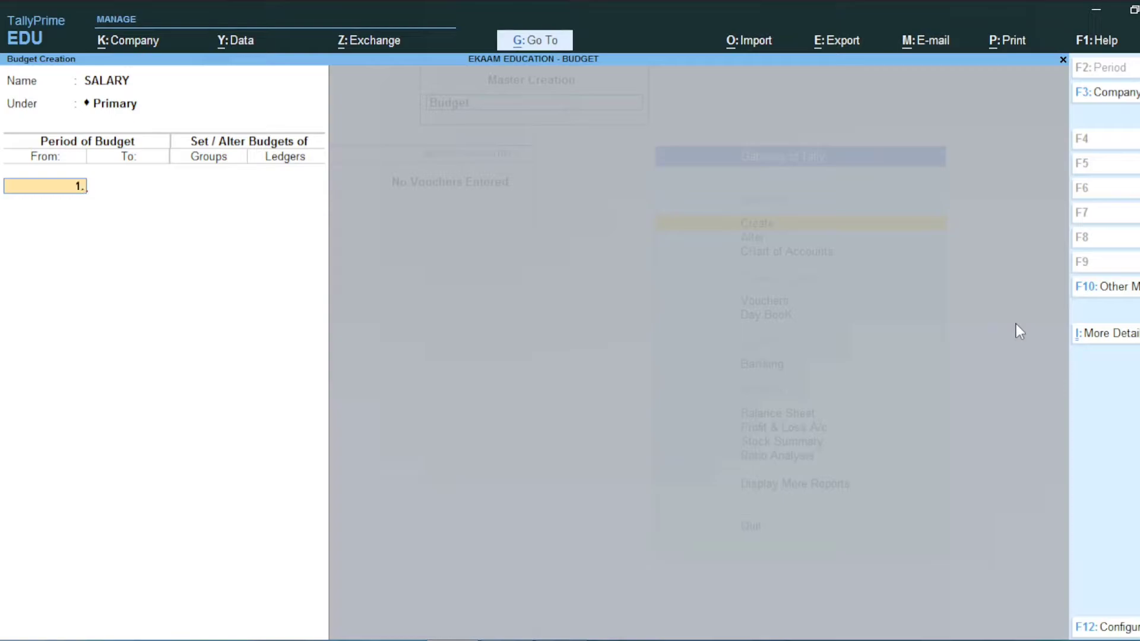
{"action": "key", "text": "Return"}
{"action": "type", "text": "31.3"}
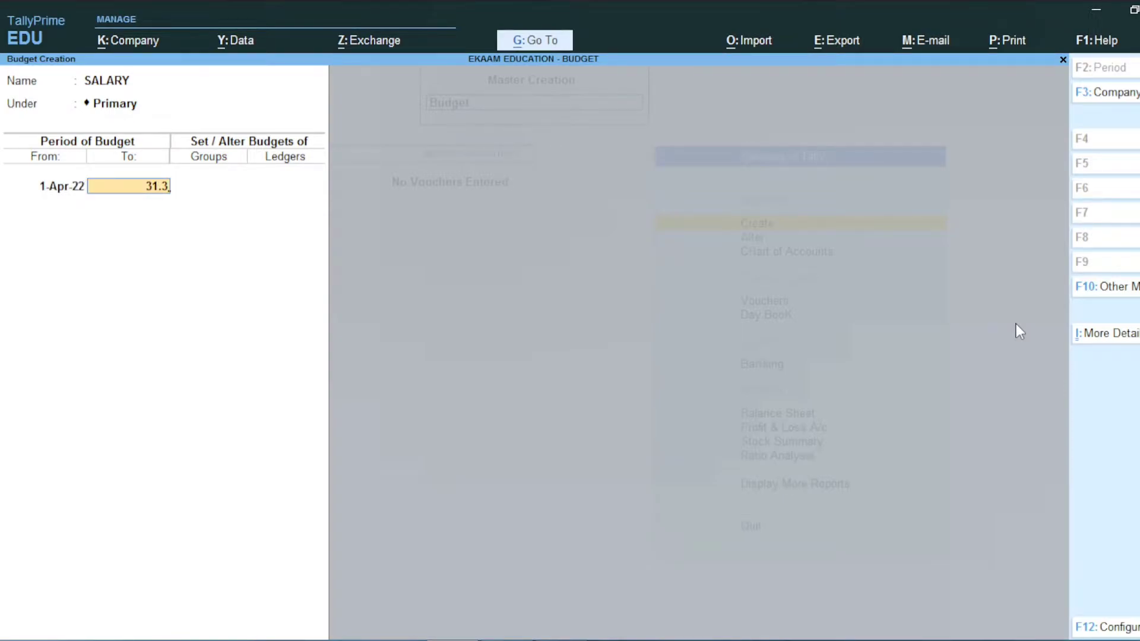
{"action": "key", "text": "Return"}
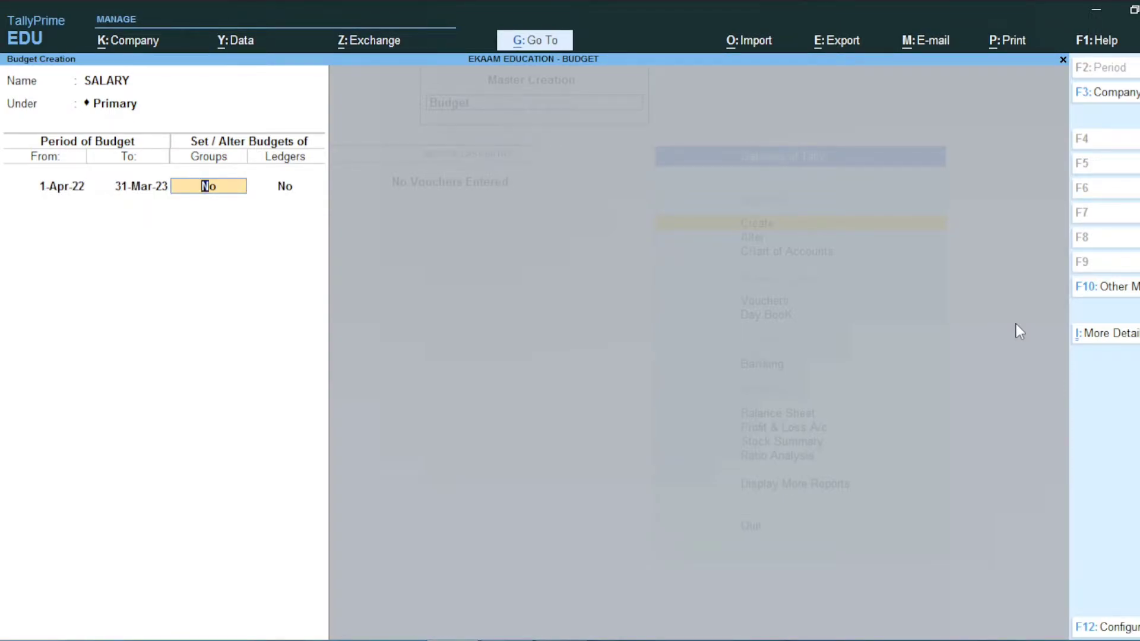
{"action": "key", "text": "Return"}
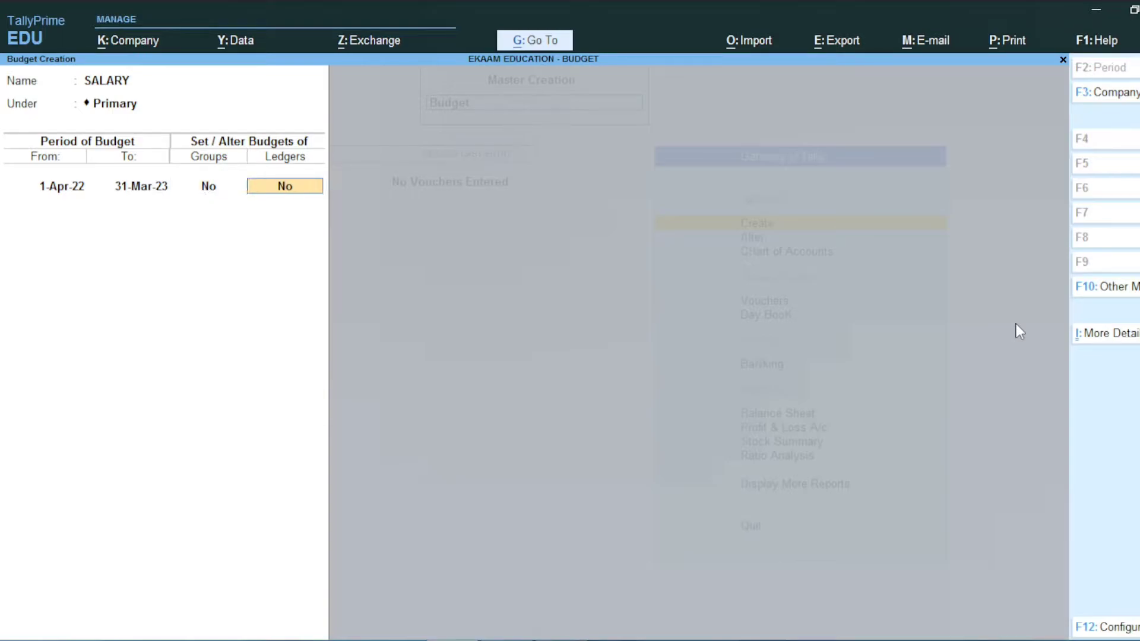
{"action": "type", "text": "Y"}
{"action": "key", "text": "Return"}
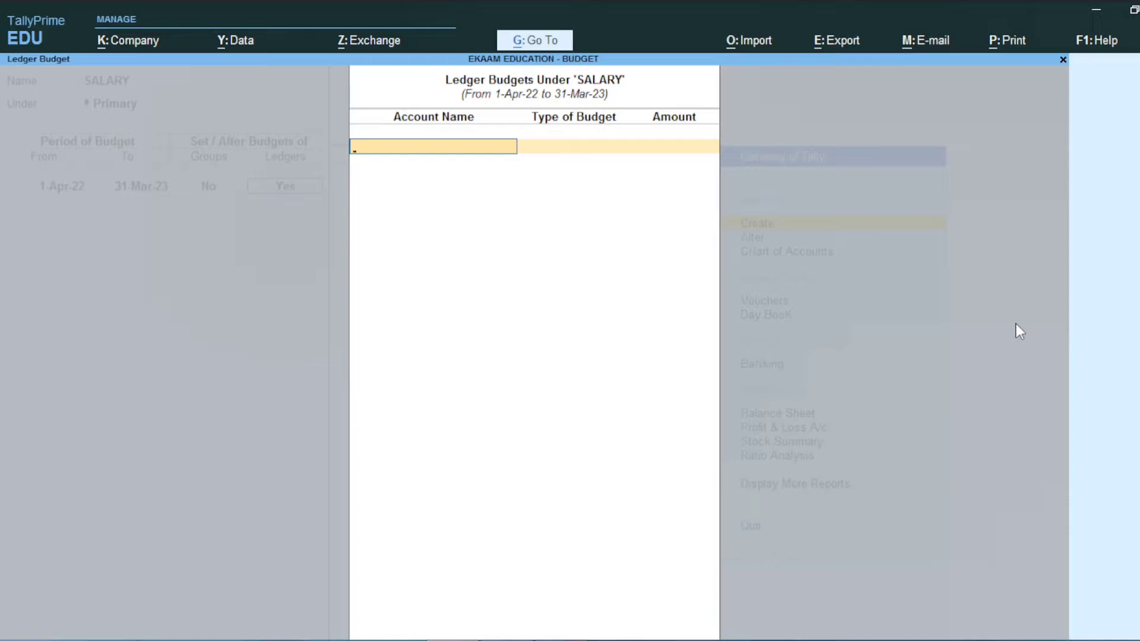
Step: Create a new ledger named SALARY under Indirect Expenses for the SALARY budget's account name
{"action": "key", "text": "alt+c"}
{"action": "type", "text": "SALARY"}
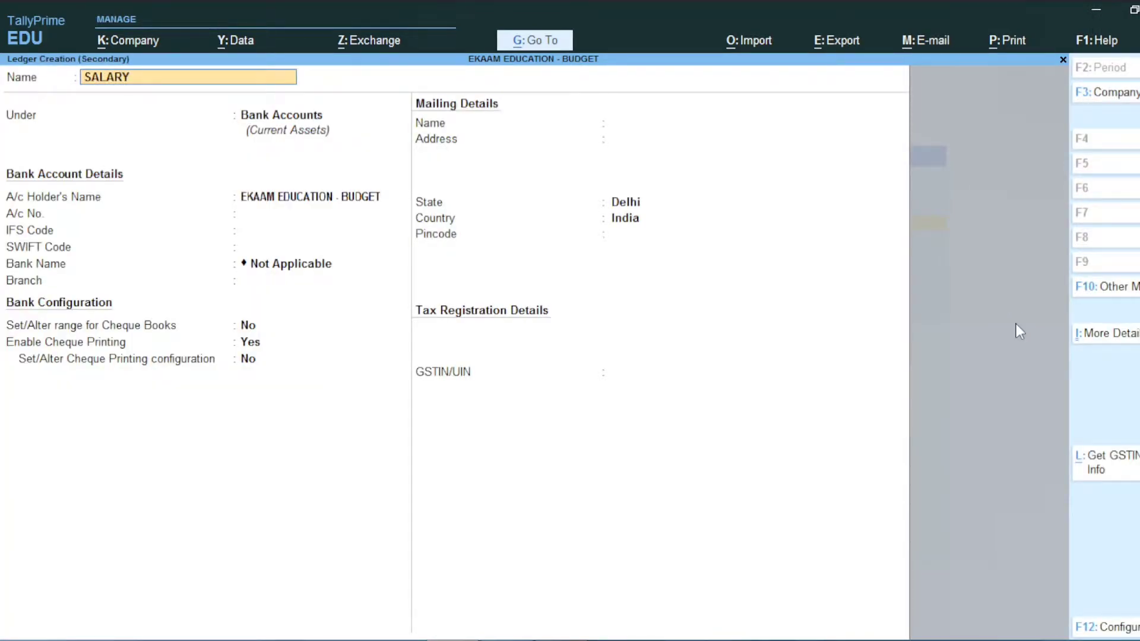
{"action": "key", "text": "Return"}
{"action": "type", "text": "IND"}
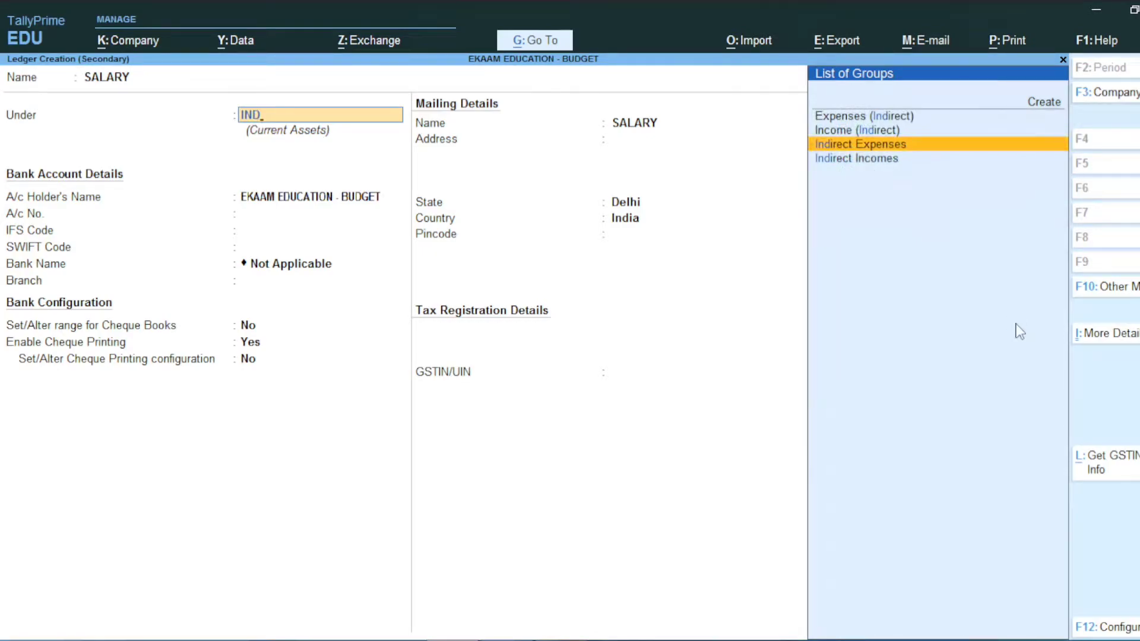
{"action": "key", "text": "Return"}
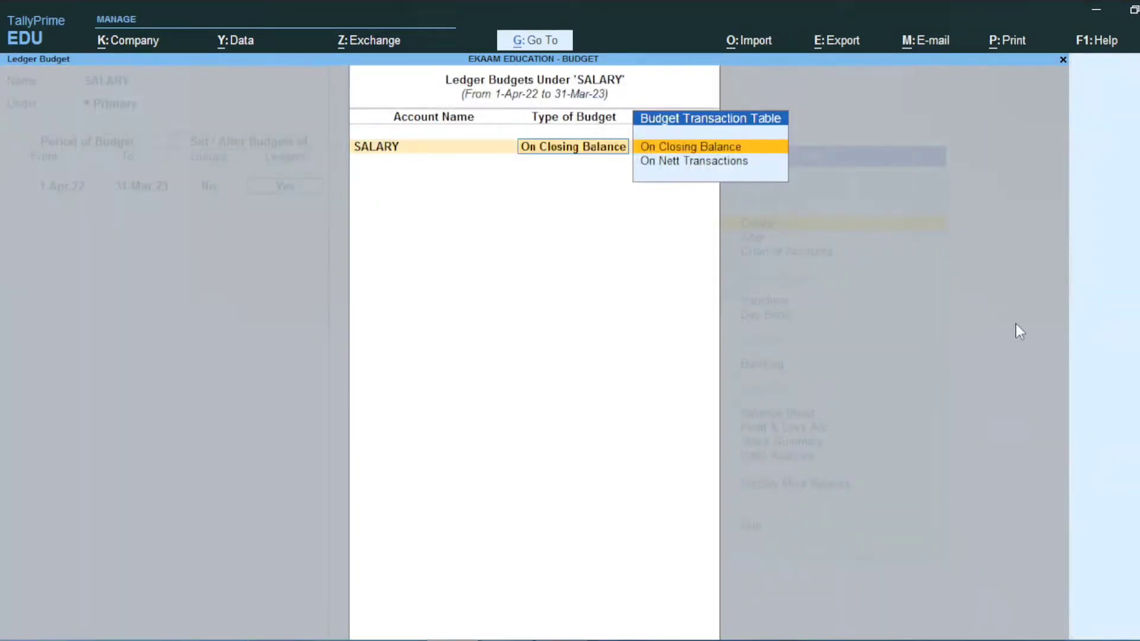
Step: Budget the SALARY ledger at 60000 on closing balance and save the SALARY budget
{"action": "key", "text": "Return"}
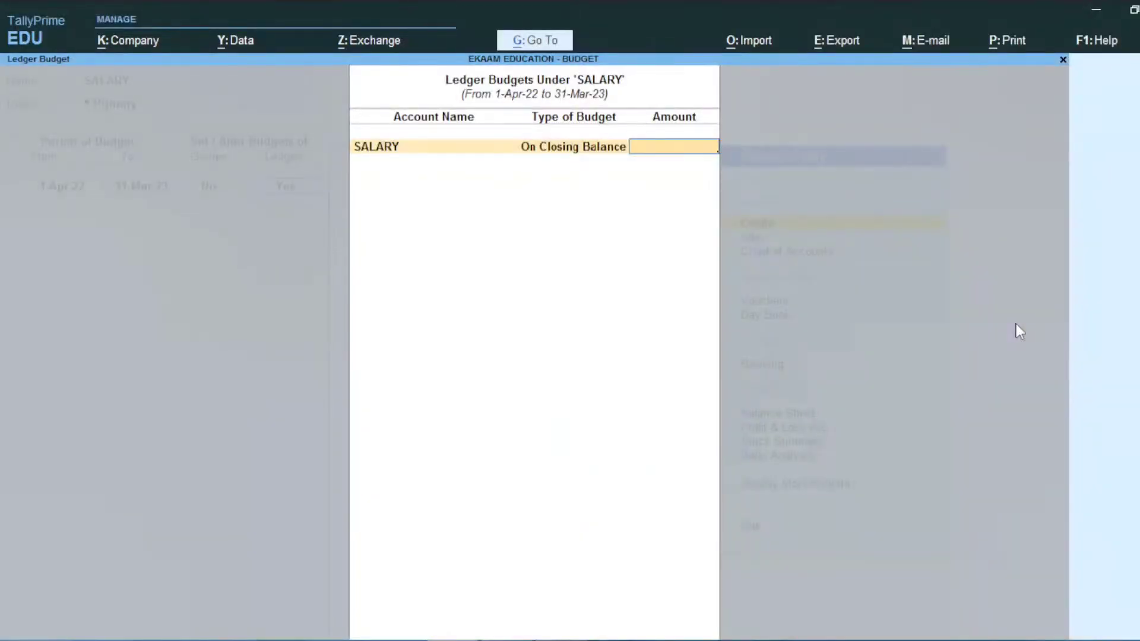
{"action": "type", "text": "60000"}
{"action": "key", "text": "Return"}
{"action": "key", "text": "Return"}
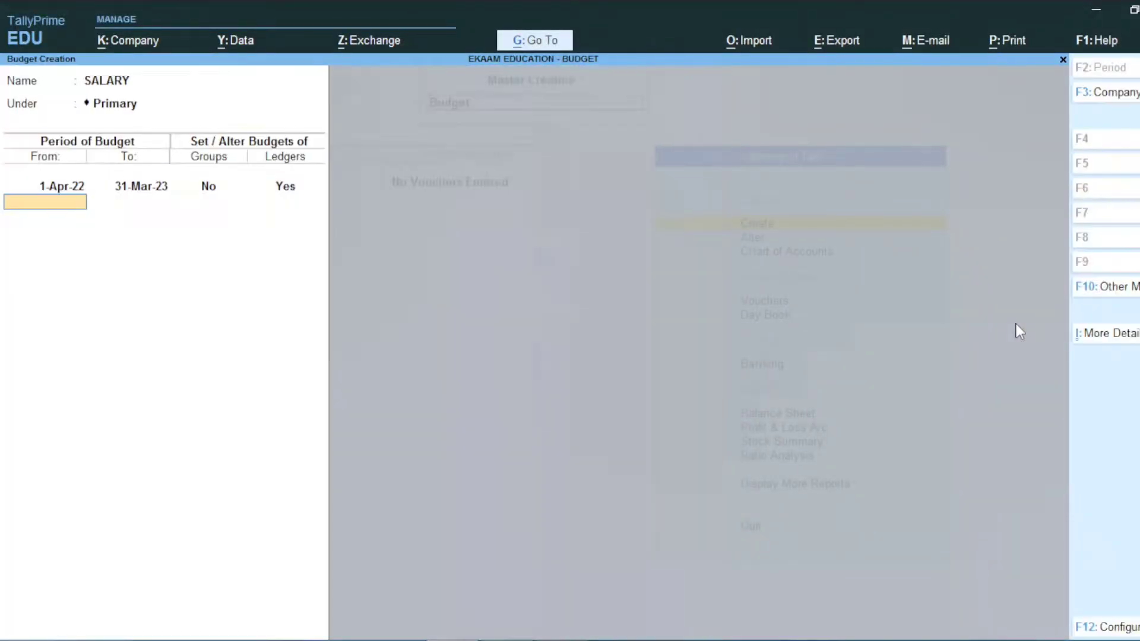
{"action": "key", "text": "Return"}
{"action": "key", "text": "Return"}
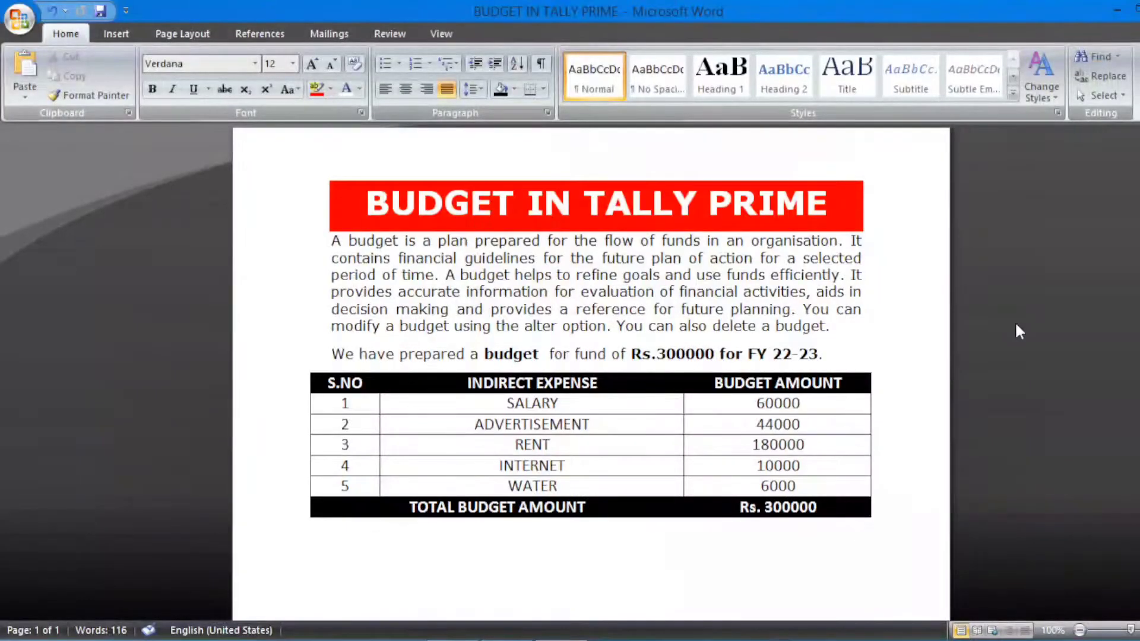
Step: Switch back to TallyPrime and name the next budget ADVERTISEMENT, placed under Primary
{"action": "key", "text": "alt+Tab"}
{"action": "type", "text": "ADVERTISEMENT"}
{"action": "key", "text": "Return"}
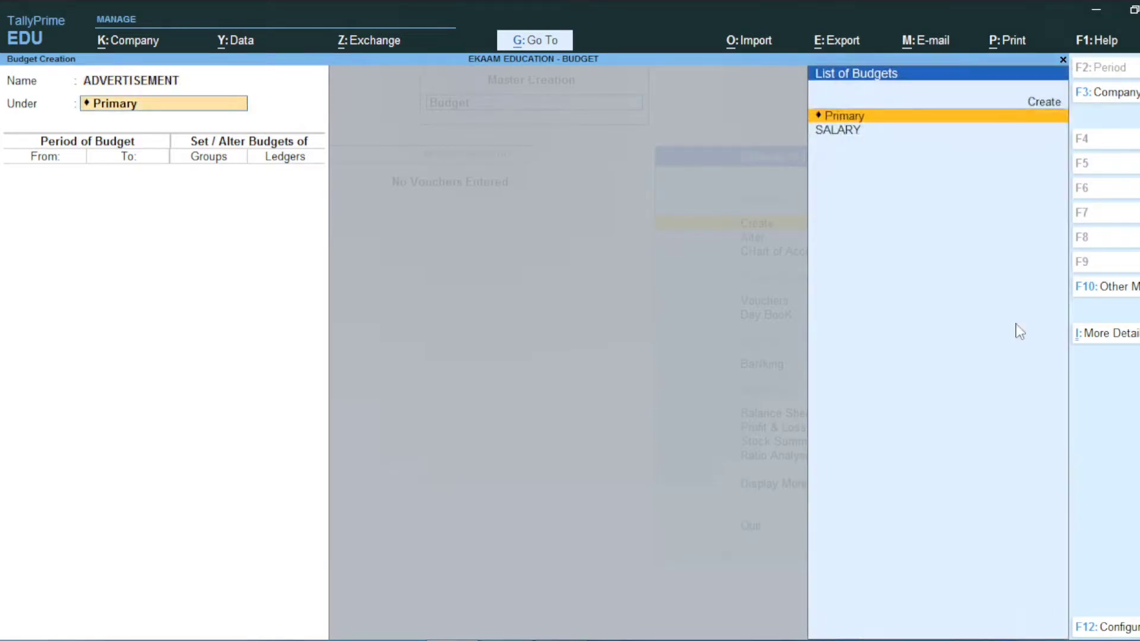
{"action": "key", "text": "Return"}
Step: Set the ADVERTISEMENT budget period from 1-Apr-22 to 31-Mar-23, keeping group budgets at No and enabling ledger budgets
{"action": "type", "text": "1-4"}
{"action": "key", "text": "Return"}
{"action": "type", "text": "31-3"}
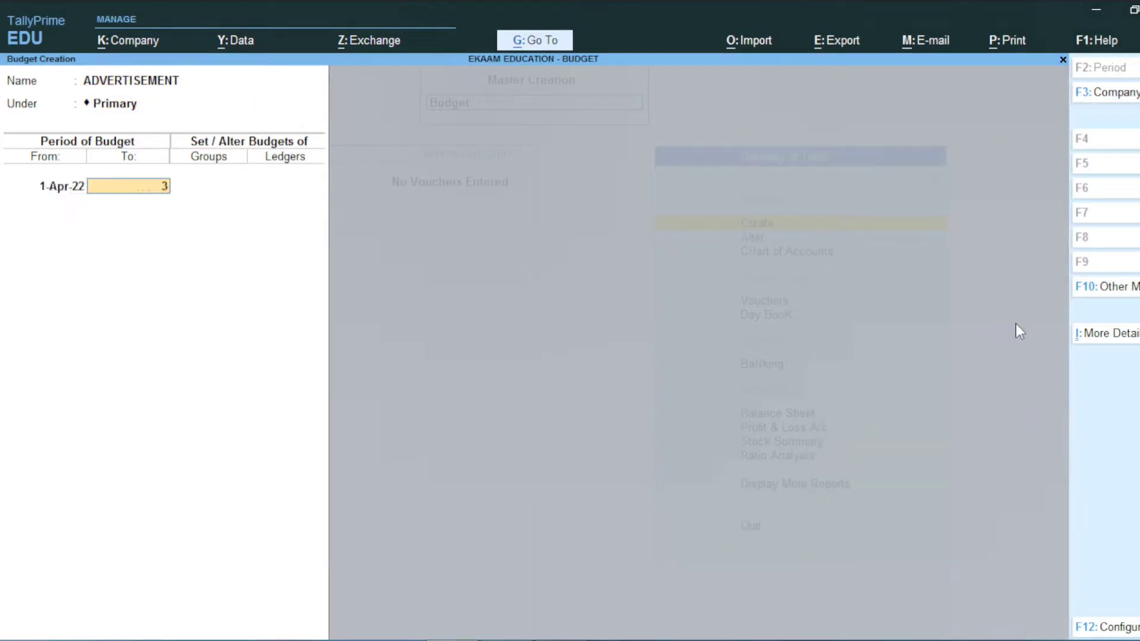
{"action": "key", "text": "Return"}
{"action": "key", "text": "Return"}
{"action": "type", "text": "y"}
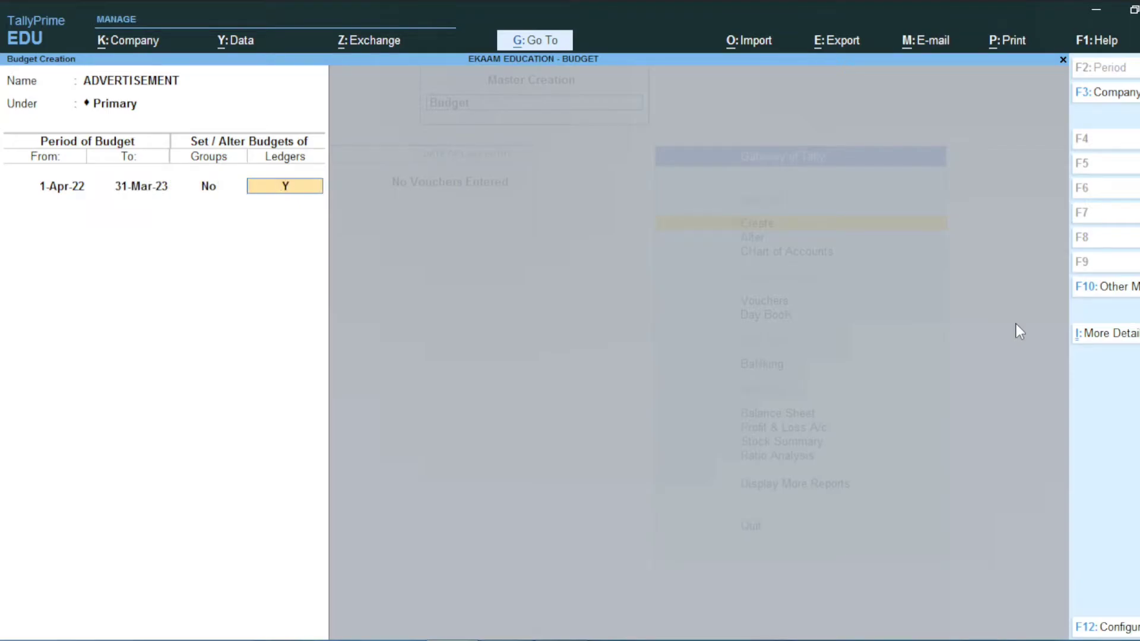
{"action": "key", "text": "Return"}
Step: Create a new ledger named ADVERTISEMENT under Indirect Expenses, with the ledger type Not Applicable
{"action": "key", "text": "alt+c"}
{"action": "type", "text": "ADVERTISEMENT"}
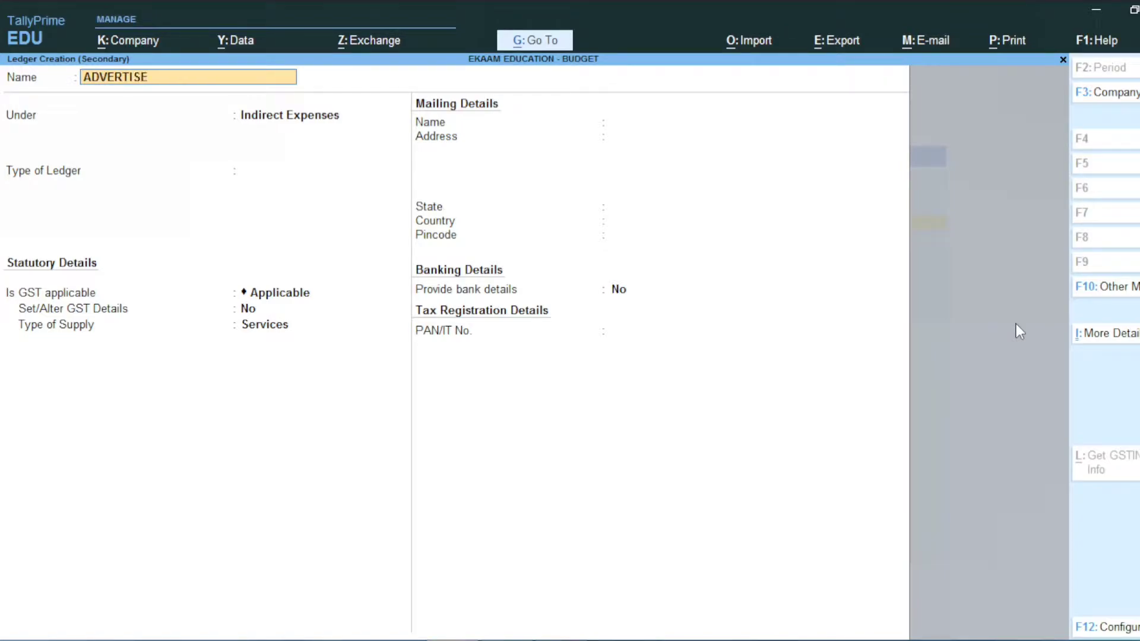
{"action": "key", "text": "Return"}
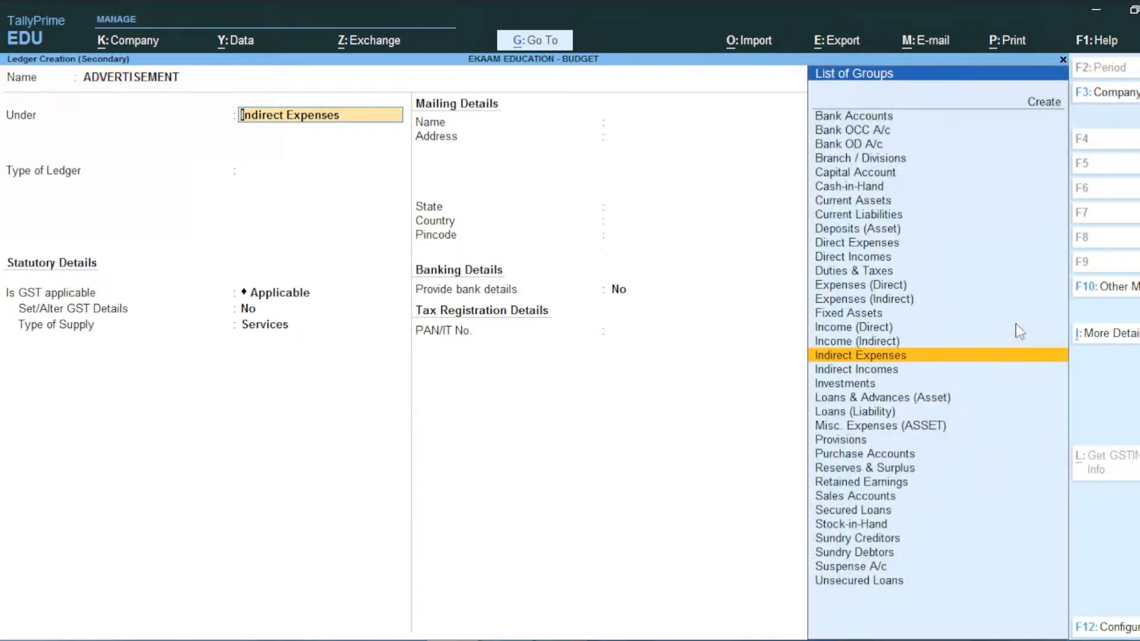
{"action": "key", "text": "Return"}
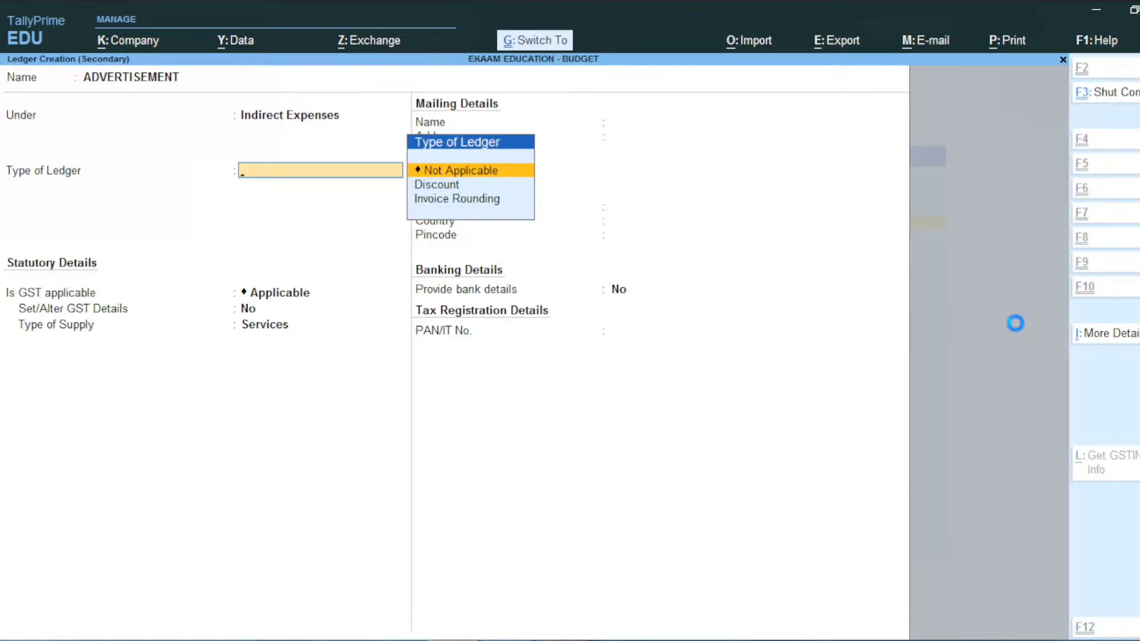
{"action": "key", "text": "Return"}
{"action": "key", "text": "ctrl+a"}
Step: Budget the ADVERTISEMENT ledger at 44000 on closing balance, as listed in the Word document, and save the budget
{"action": "key", "text": "Return"}
{"action": "key", "text": "alt+Tab"}
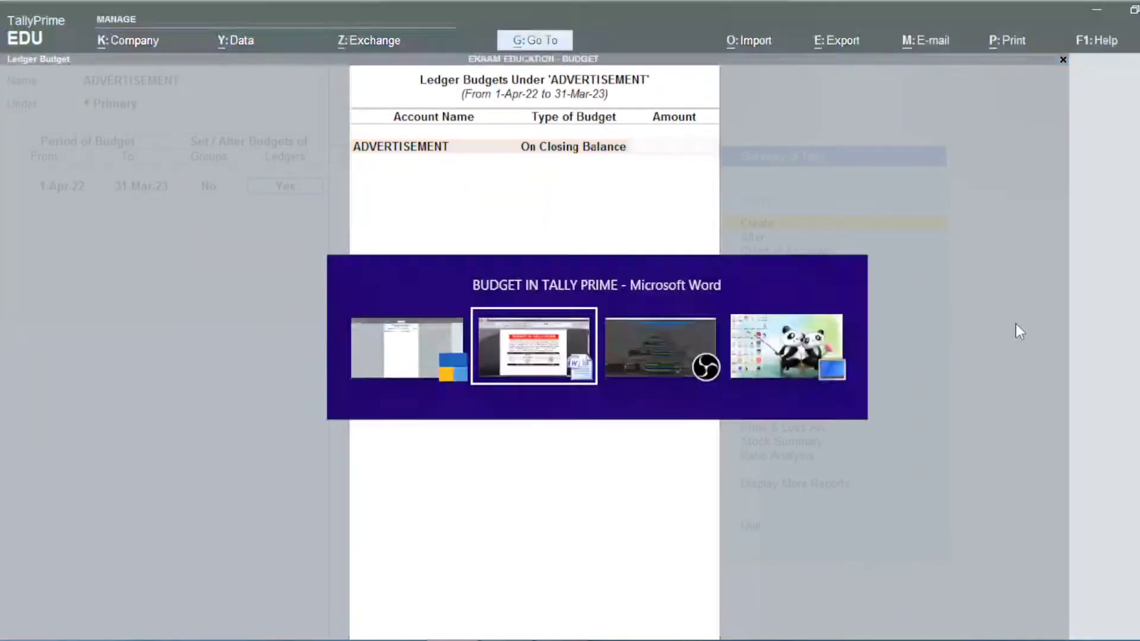
{"action": "key", "text": "alt+Tab"}
{"action": "type", "text": "40000"}
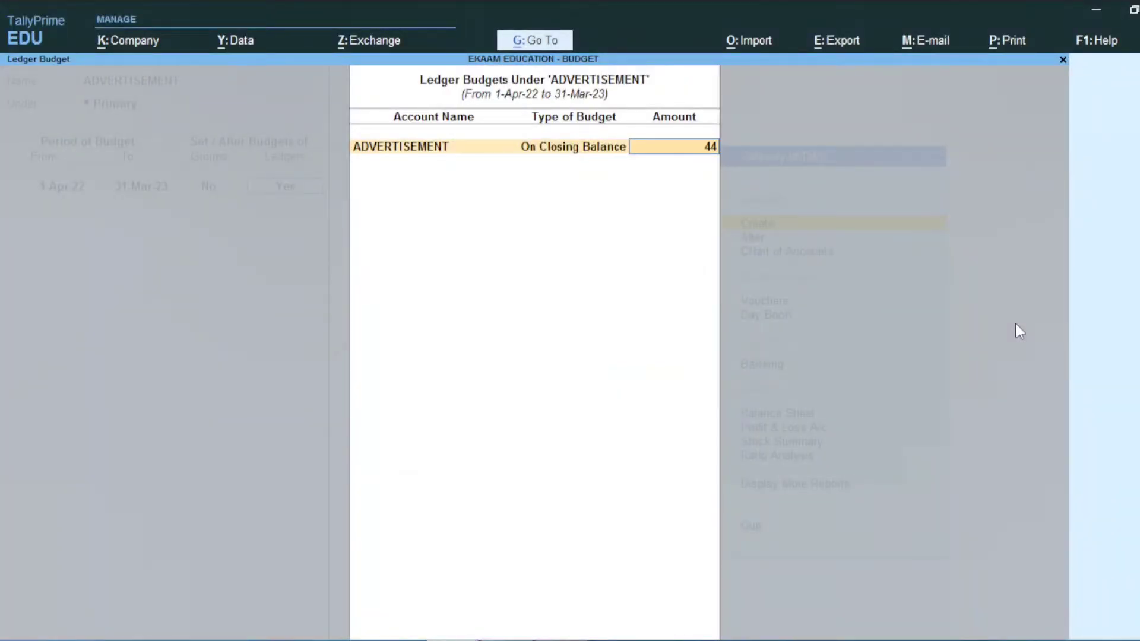
{"action": "key", "text": "Return"}
{"action": "key", "text": "Return"}
{"action": "key", "text": "Return"}
{"action": "key", "text": "y"}
Step: Check the next expense in the Word document, return to TallyPrime and name a new budget RENT under Primary
{"action": "key", "text": "alt+Tab"}
{"action": "key", "text": "alt+Tab"}
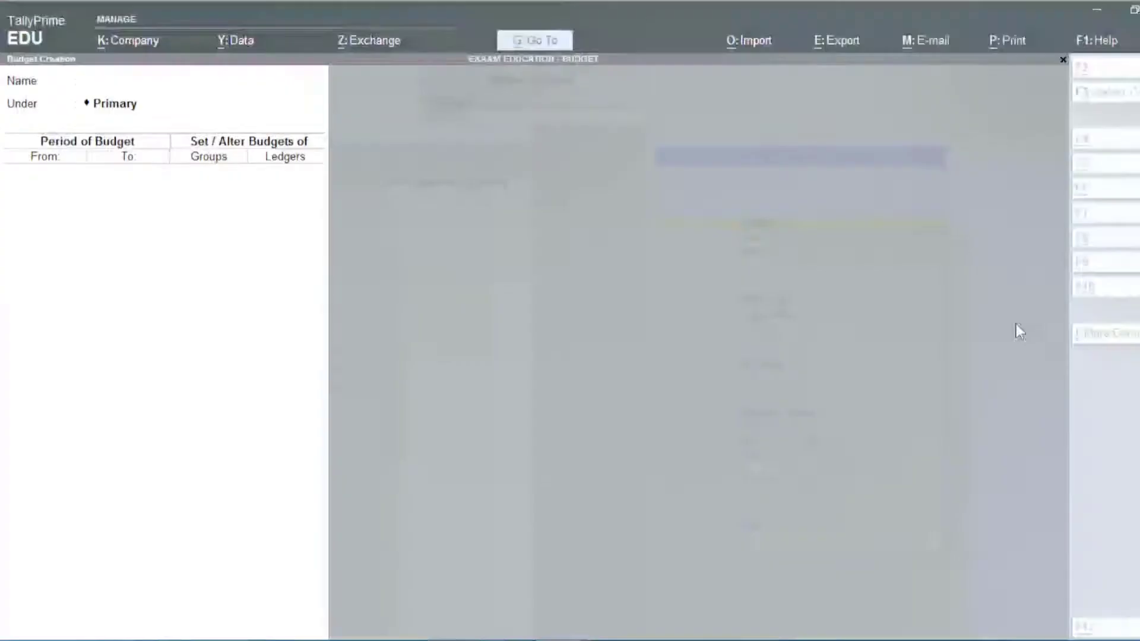
{"action": "type", "text": "RENT"}
{"action": "key", "text": "Return"}
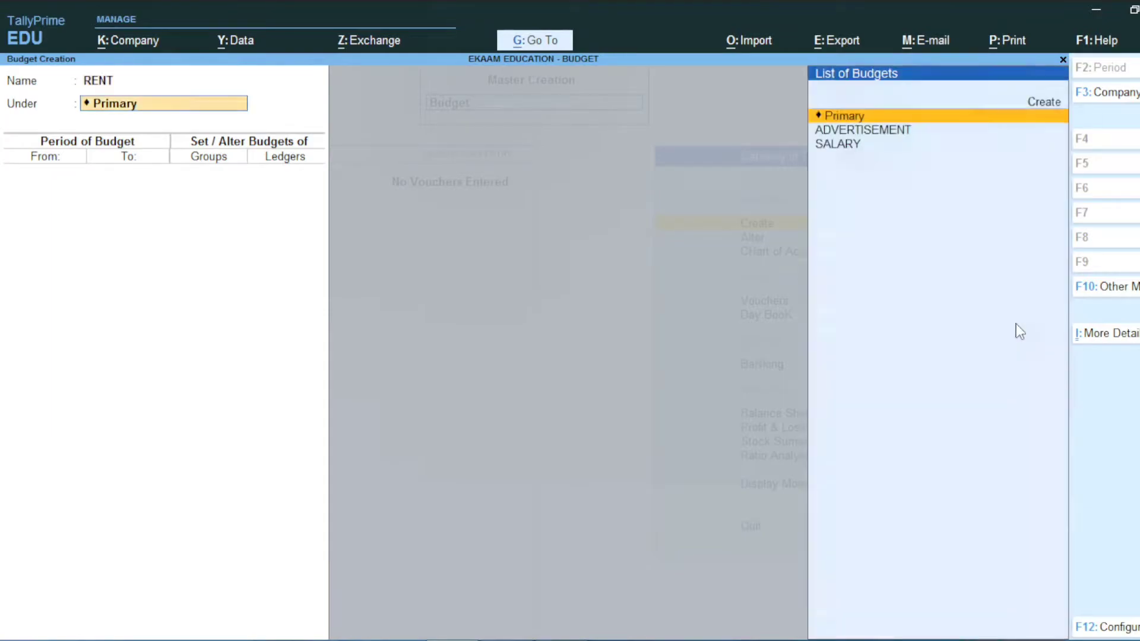
{"action": "key", "text": "Return"}
Step: Set the RENT budget period from 1-Apr-22 to 31-Mar-23, keeping group budgets at No and enabling ledger budgets
{"action": "type", "text": "1-4"}
{"action": "key", "text": "Return"}
{"action": "type", "text": "31.3"}
{"action": "key", "text": "Return"}
{"action": "key", "text": "Return"}
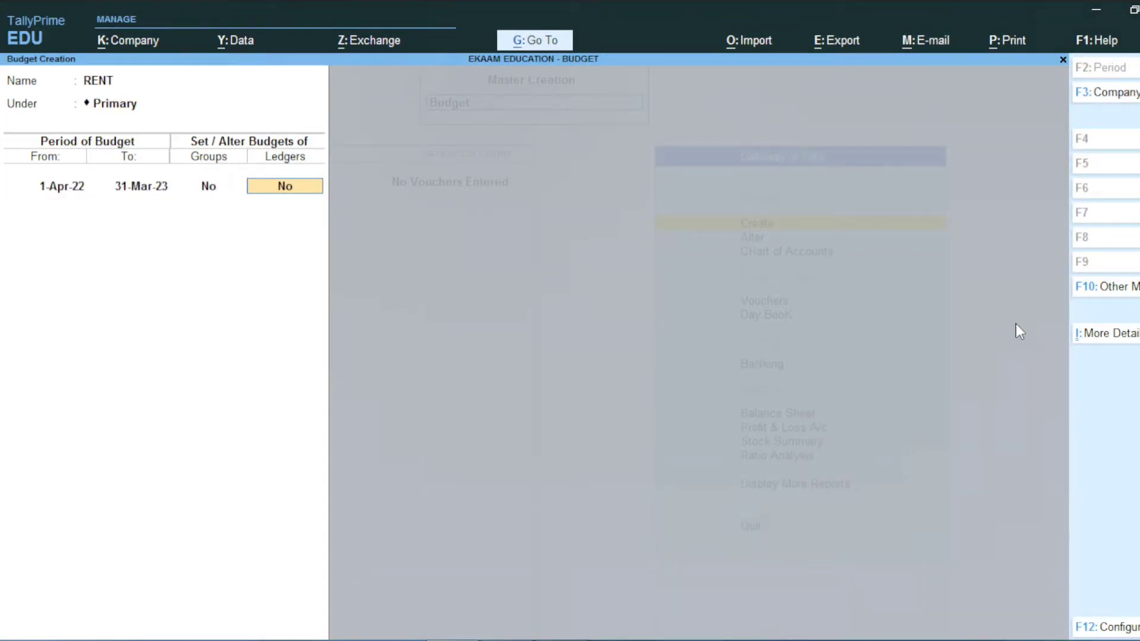
{"action": "type", "text": "Y"}
{"action": "key", "text": "Return"}
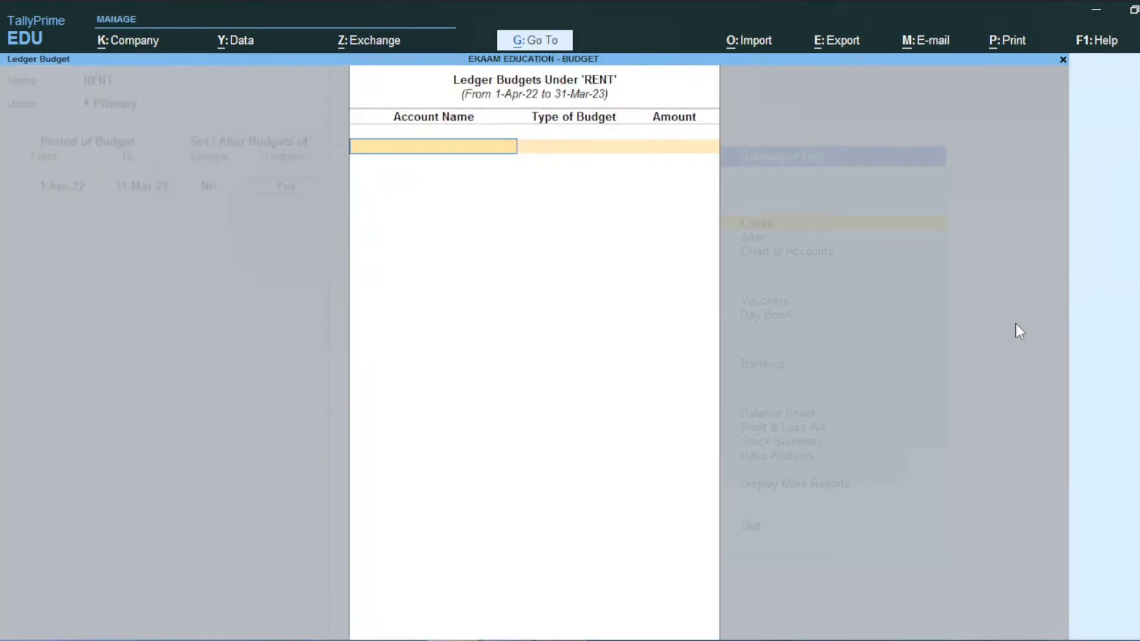
Step: Create a new ledger named RENT under Indirect Expenses for the RENT budget's account name
{"action": "key", "text": "alt+c"}
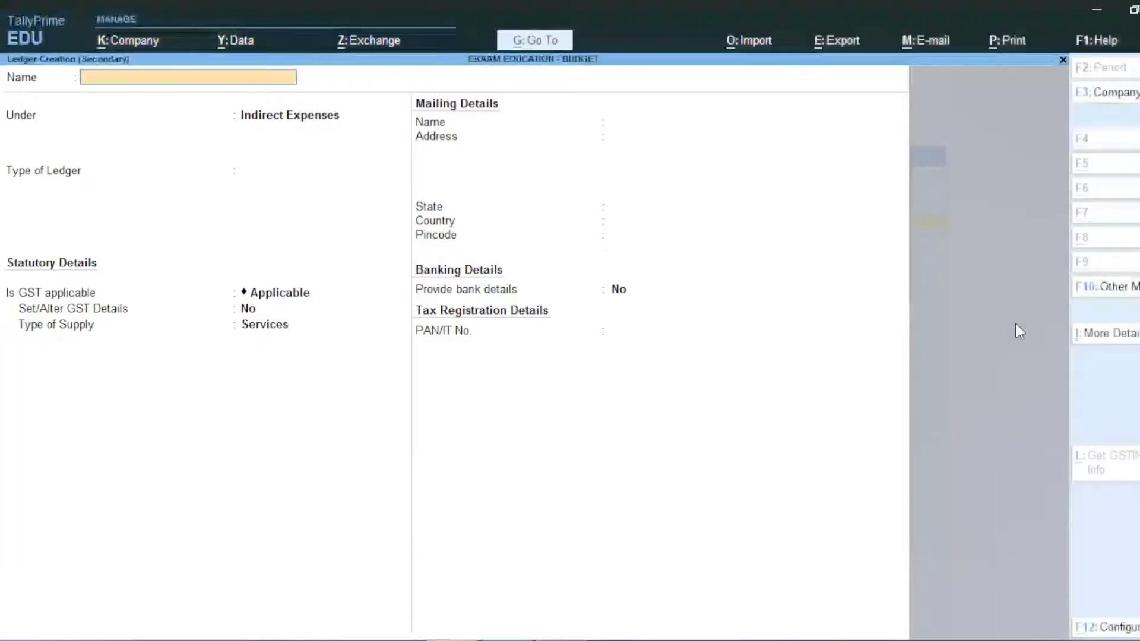
{"action": "type", "text": "RENT"}
{"action": "key", "text": "Return"}
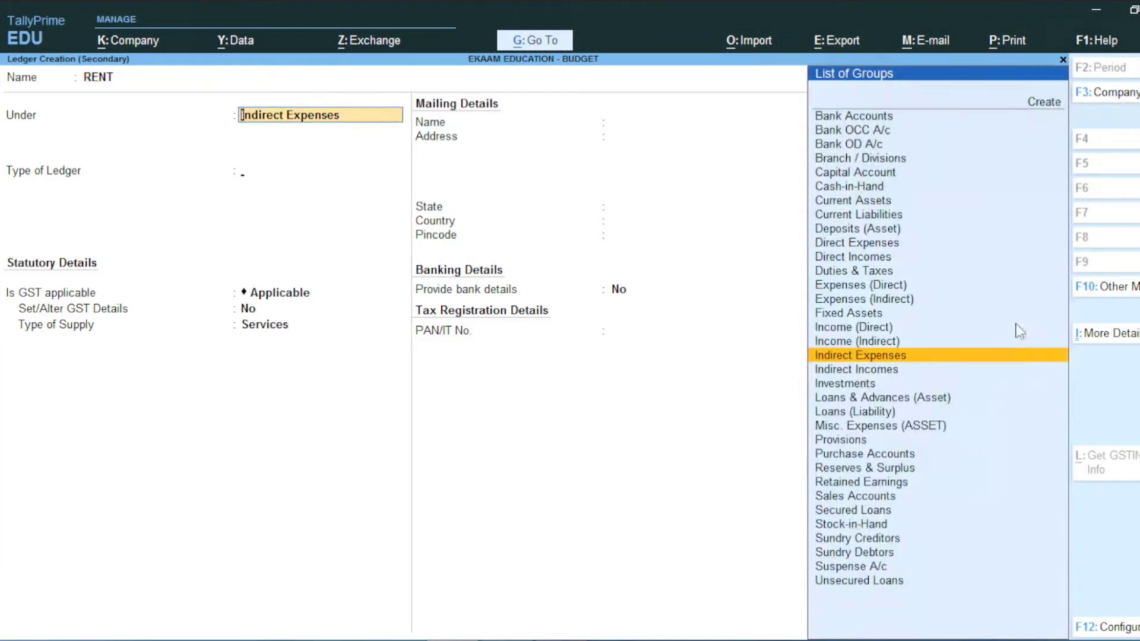
{"action": "key", "text": "Return"}
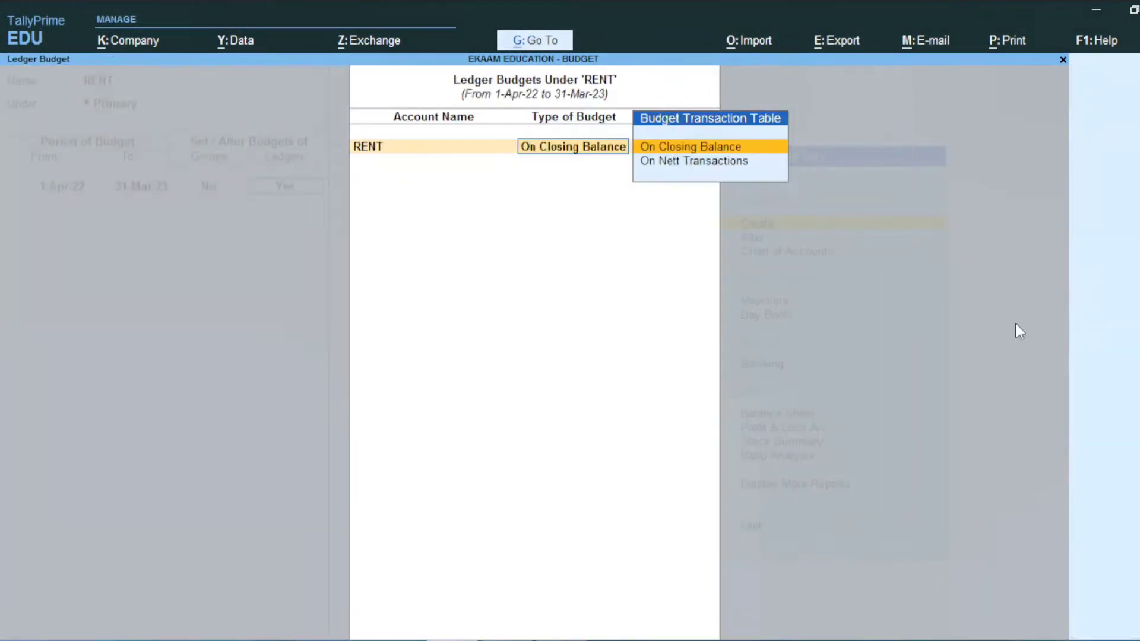
Step: Budget the RENT ledger at 180000 on closing balance and save the RENT budget
{"action": "key", "text": "Return"}
{"action": "type", "text": "180000"}
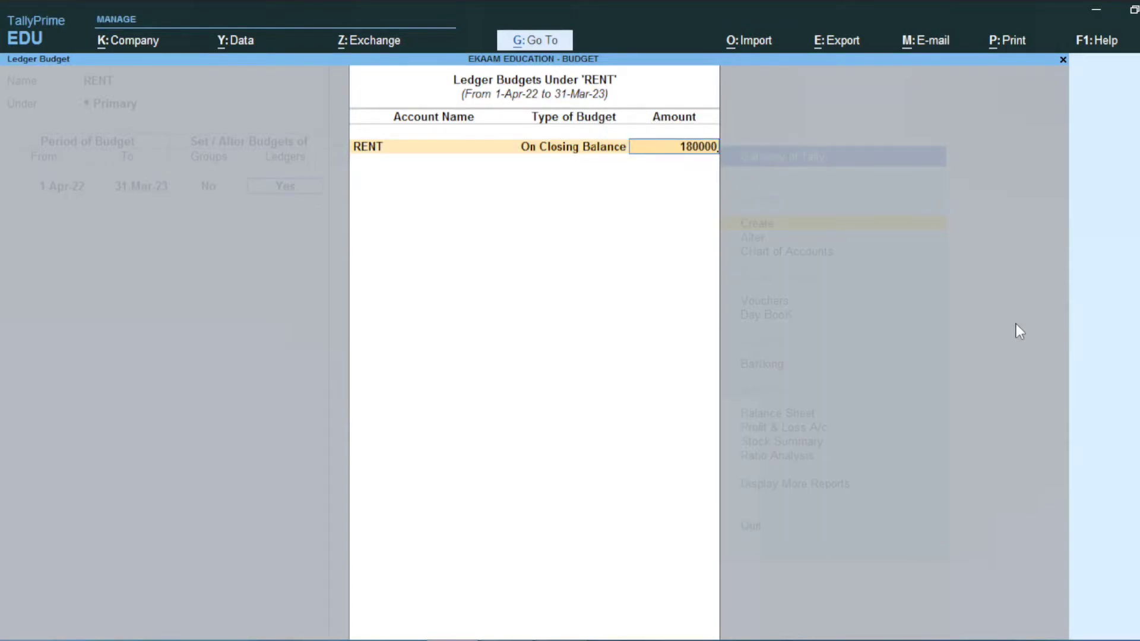
{"action": "key", "text": "Return"}
{"action": "key", "text": "Return"}
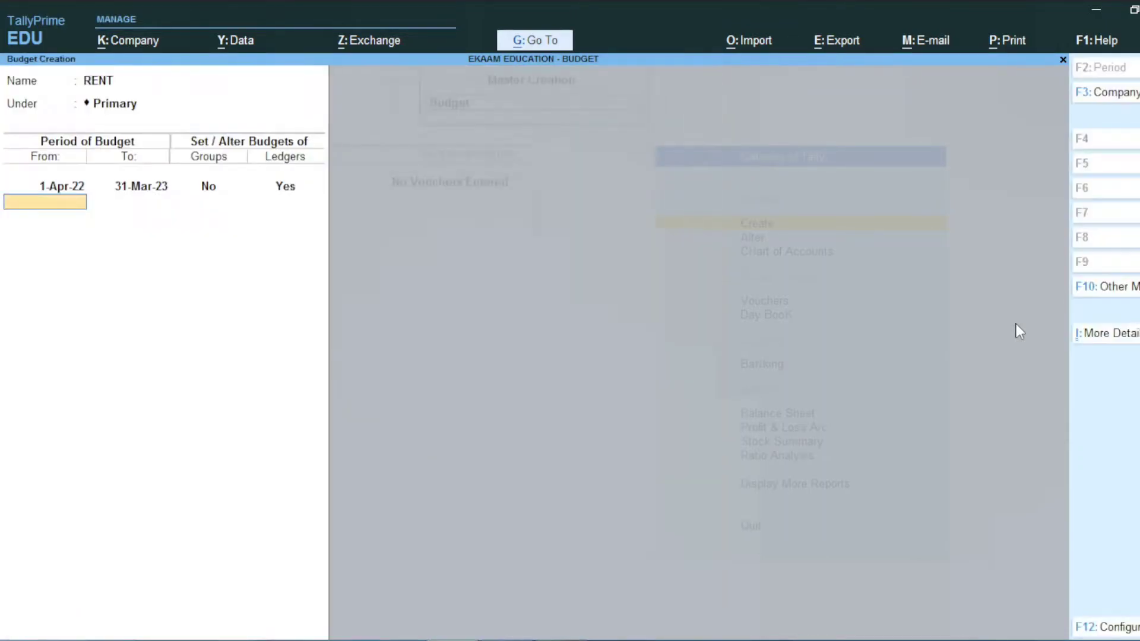
{"action": "key", "text": "Return"}
{"action": "key", "text": "Return"}
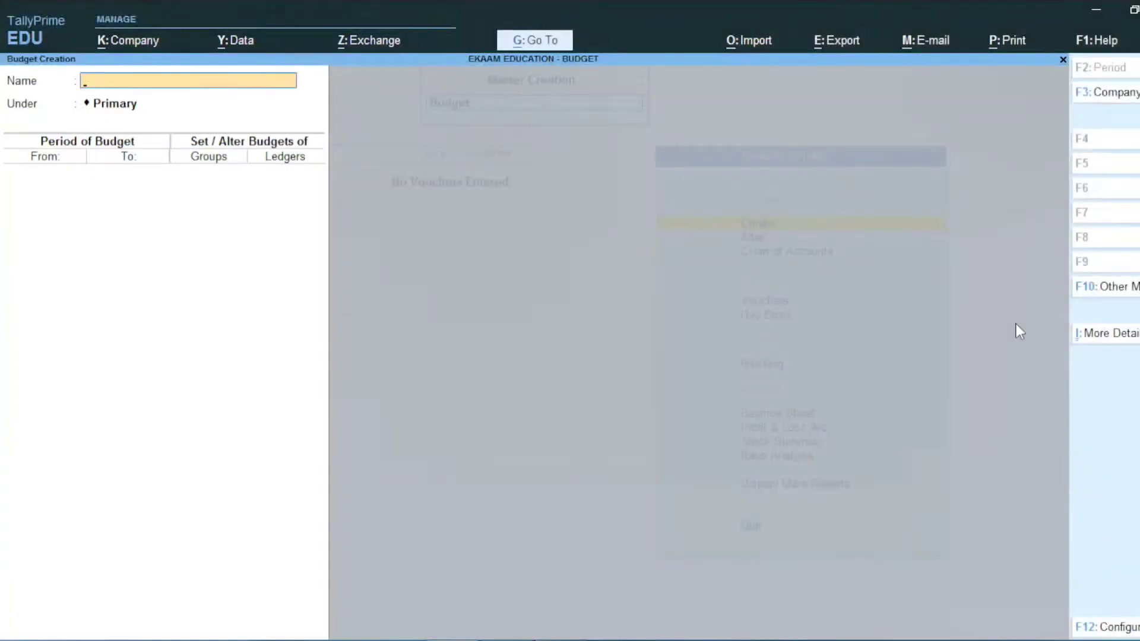
Step: Name the next new budget INTERNET and place it under Primary
{"action": "type", "text": "INTERNET"}
{"action": "key", "text": "Return"}
{"action": "key", "text": "Return"}
Step: Set the INTERNET budget period from 1-Apr-22 to 31-Mar-23, keeping group budgets at No and enabling ledger budgets
{"action": "type", "text": "1.4"}
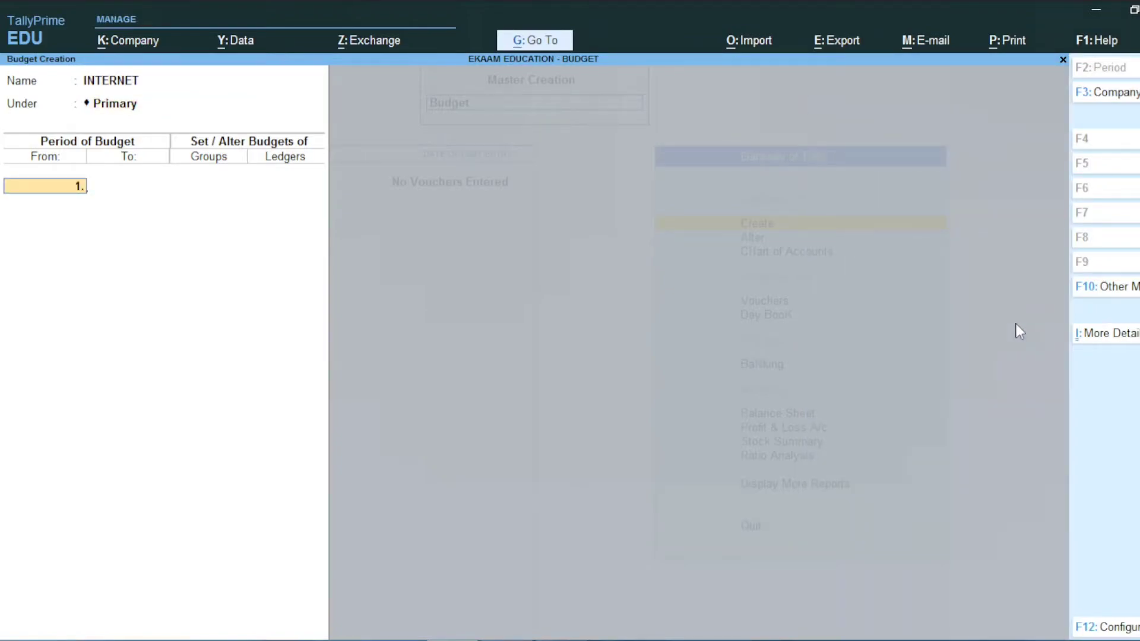
{"action": "key", "text": "Return"}
{"action": "type", "text": "31.3"}
{"action": "key", "text": "Return"}
{"action": "key", "text": "Return"}
{"action": "key", "text": "y"}
Step: Create a new ledger named INTERNET under Indirect Expenses for the INTERNET budget's account name
{"action": "key", "text": "alt+c"}
{"action": "type", "text": "INTERNET"}
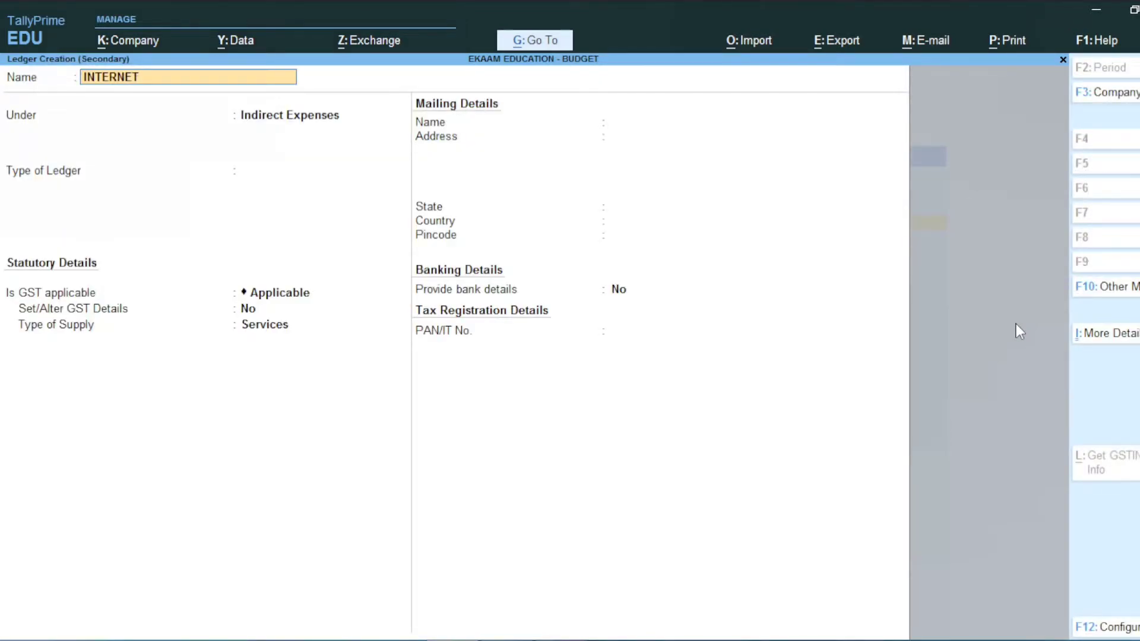
{"action": "key", "text": "Return"}
{"action": "key", "text": "ctrl+a"}
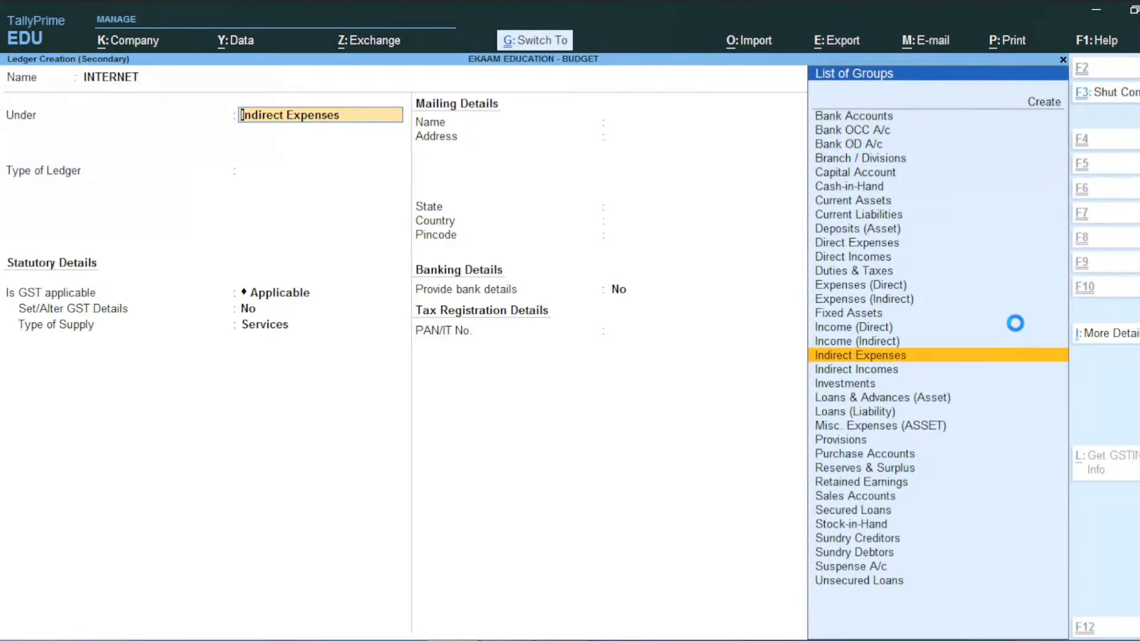
Step: Budget the INTERNET ledger at 10000 on closing balance and save the INTERNET budget
{"action": "key", "text": "Return"}
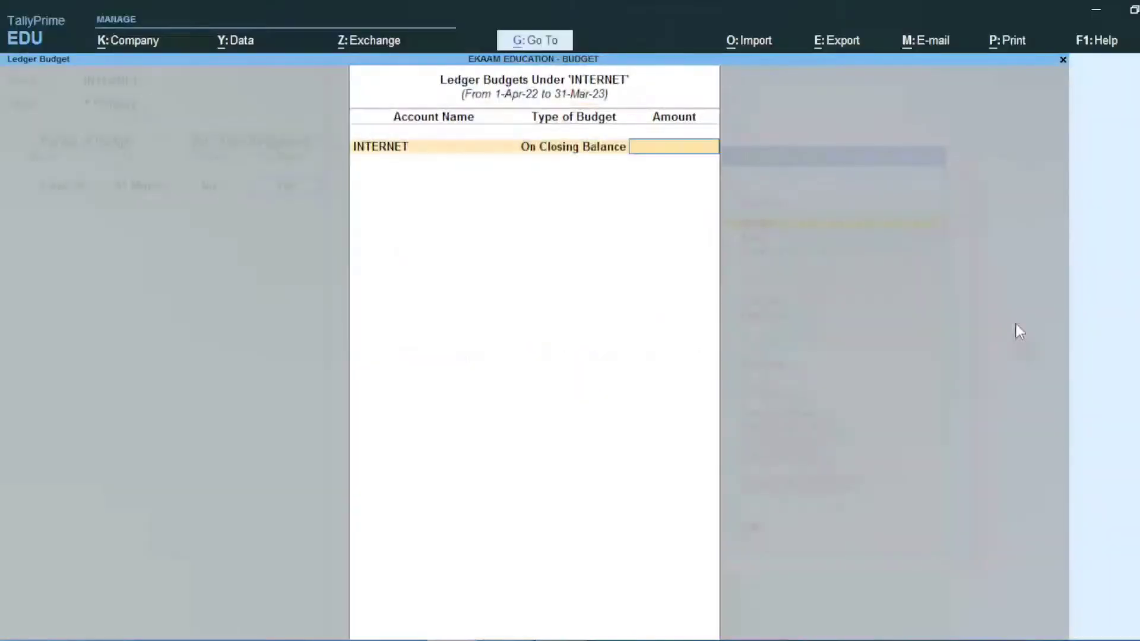
{"action": "type", "text": "10000"}
{"action": "key", "text": "Return"}
{"action": "key", "text": "ctrl+a"}
{"action": "key", "text": "Return"}
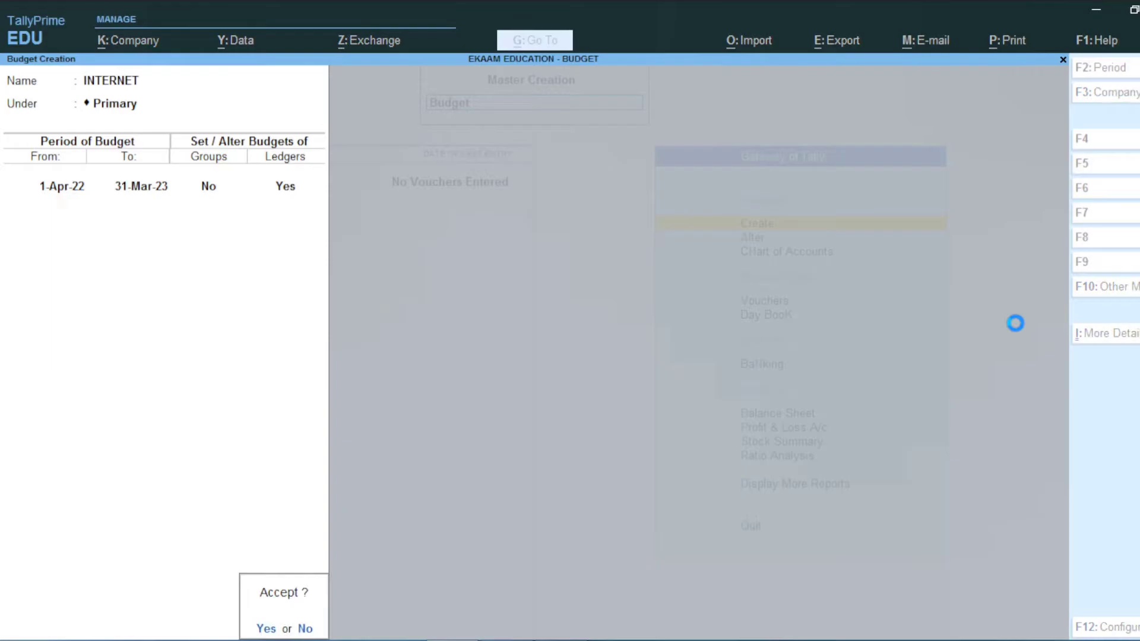
Step: Accept the INTERNET budget, check the next expense in the Word table, and name the new budget WATER under Primary
{"action": "key", "text": "Return"}
{"action": "key", "text": "alt+Tab"}
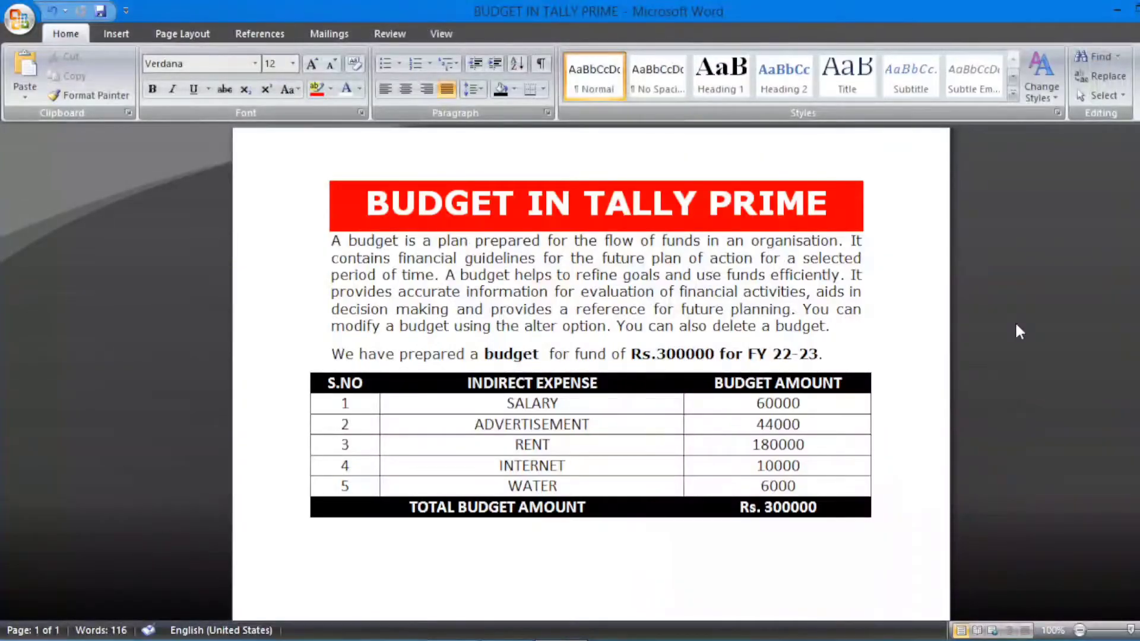
{"action": "key", "text": "alt+Tab"}
{"action": "type", "text": "WATER"}
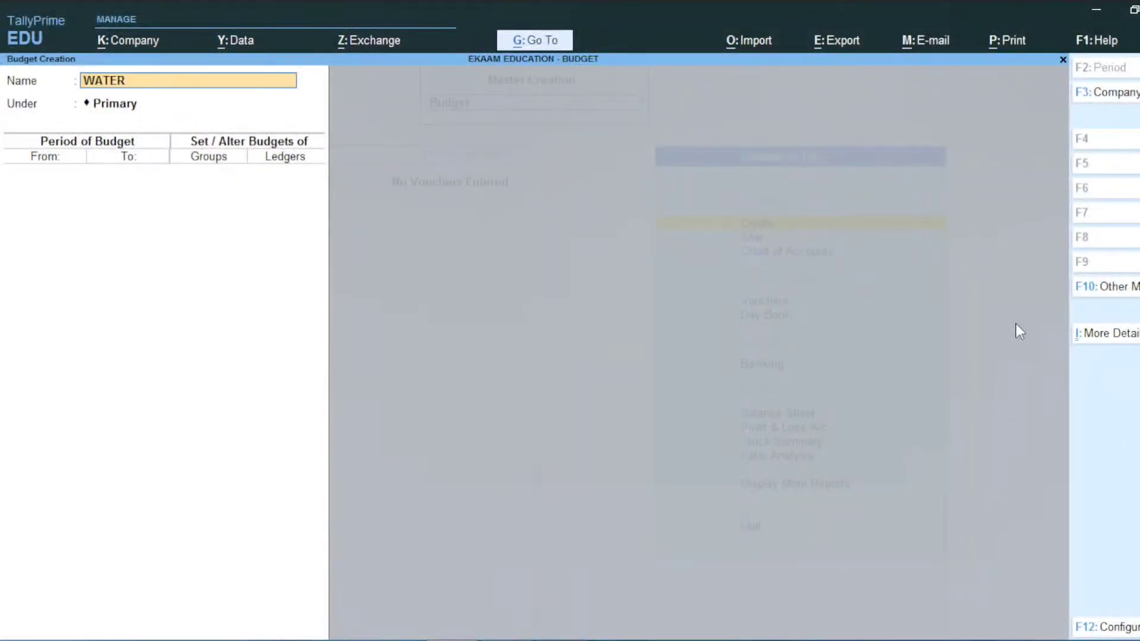
{"action": "key", "text": "Return"}
{"action": "key", "text": "Return"}
Step: Set the WATER budget period from 1-Apr-22 to 31-Mar-23, keeping group budgets at No and enabling ledger budgets
{"action": "type", "text": "1-4"}
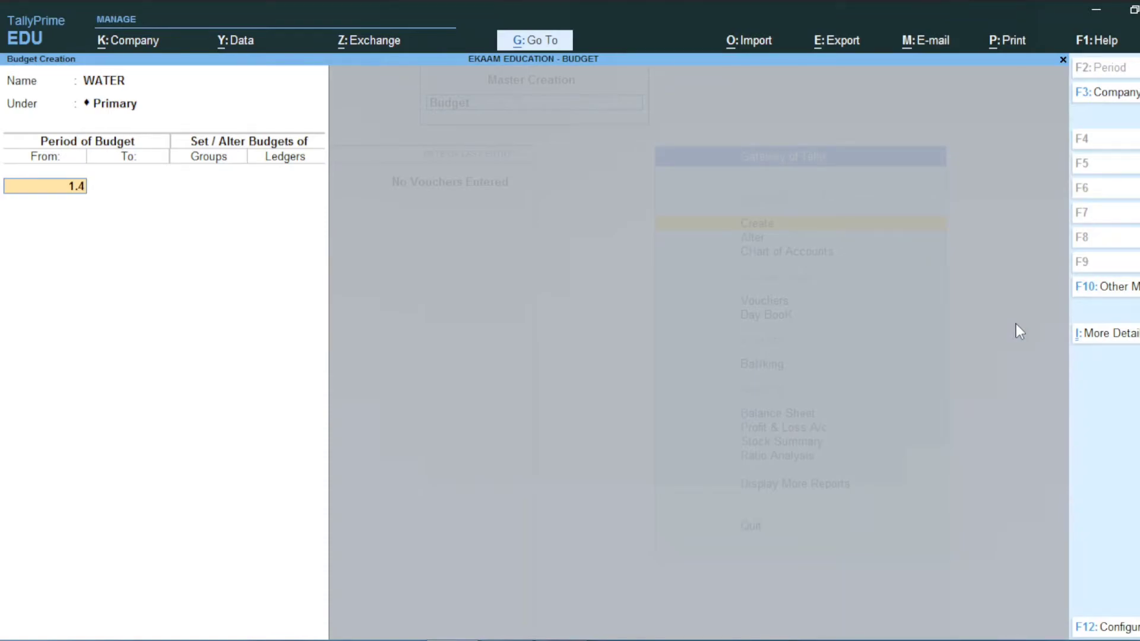
{"action": "key", "text": "Return"}
{"action": "type", "text": "31-3"}
{"action": "key", "text": "Return"}
{"action": "key", "text": "Return"}
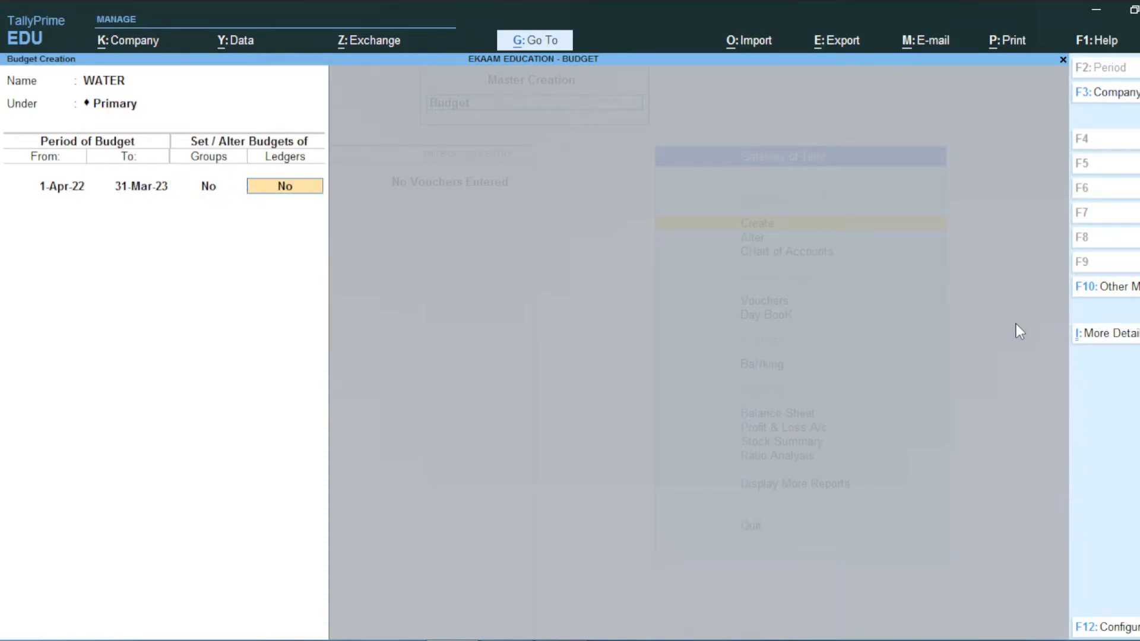
{"action": "key", "text": "y"}
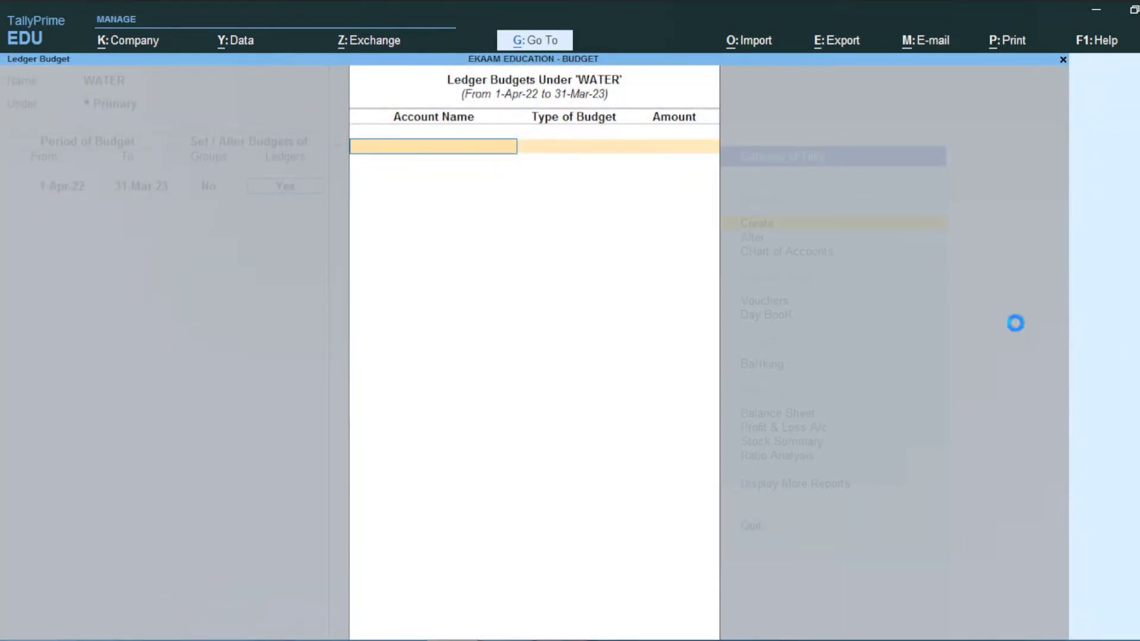
Step: Create a new ledger named WATER under Indirect Expenses for the WATER budget's account name
{"action": "key", "text": "alt+c"}
{"action": "type", "text": "WATER"}
{"action": "key", "text": "Return"}
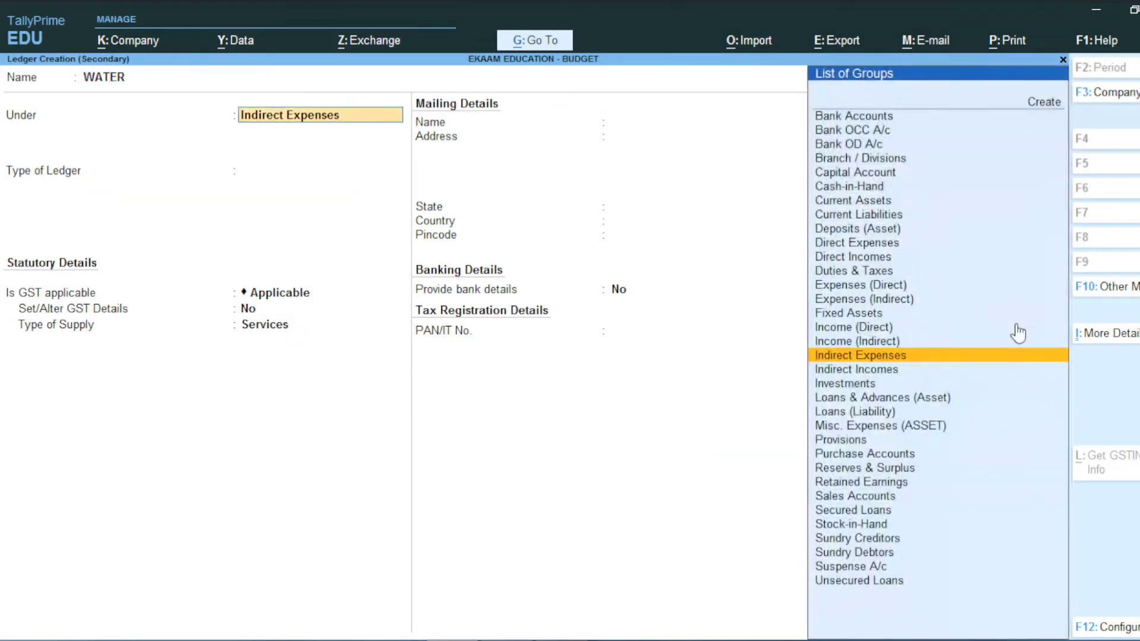
{"action": "key", "text": "ctrl+a"}
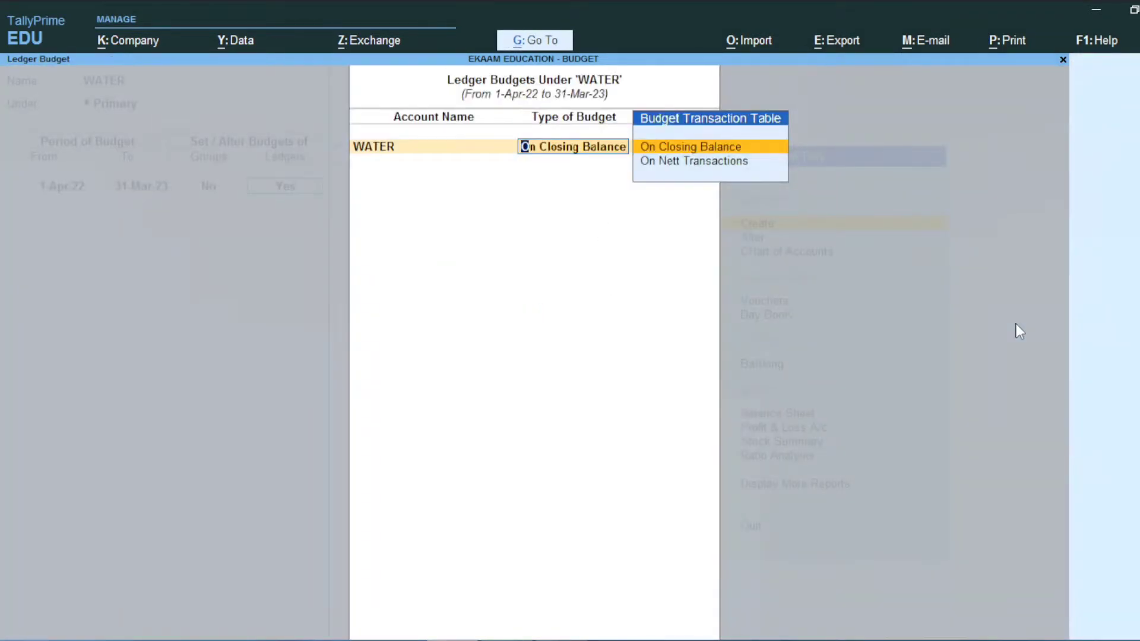
Step: Budget the WATER ledger at 6000 on closing balance and save the WATER budget
{"action": "key", "text": "Return"}
{"action": "key", "text": "alt+Tab"}
{"action": "key", "text": "alt+Tab"}
{"action": "type", "text": "6000"}
{"action": "key", "text": "Return"}
{"action": "key", "text": "Return"}
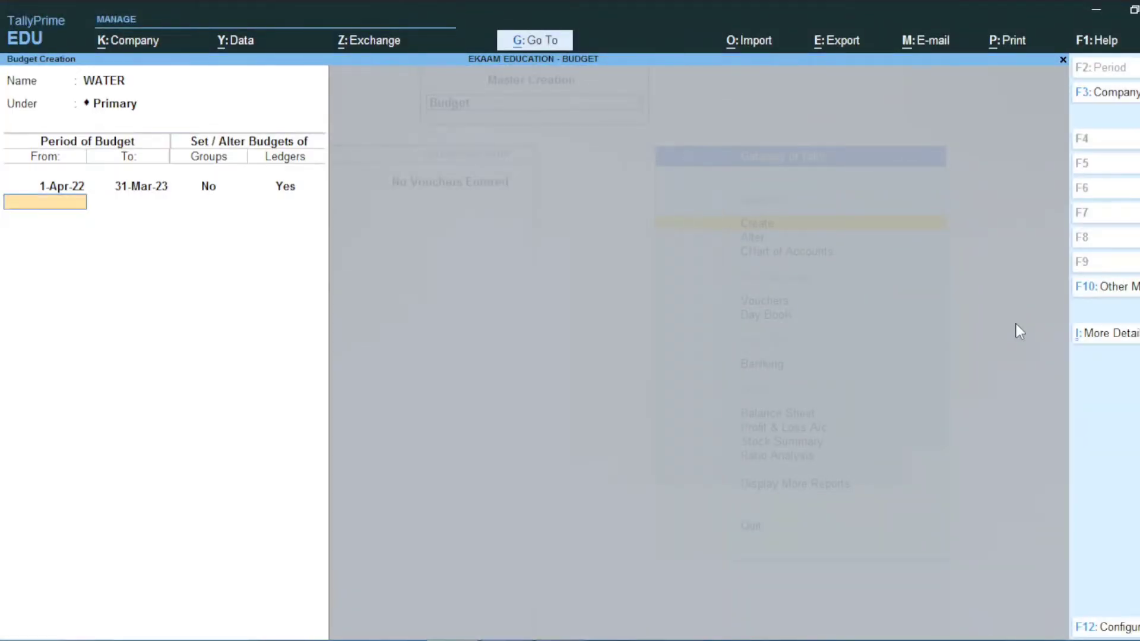
{"action": "key", "text": "Return"}
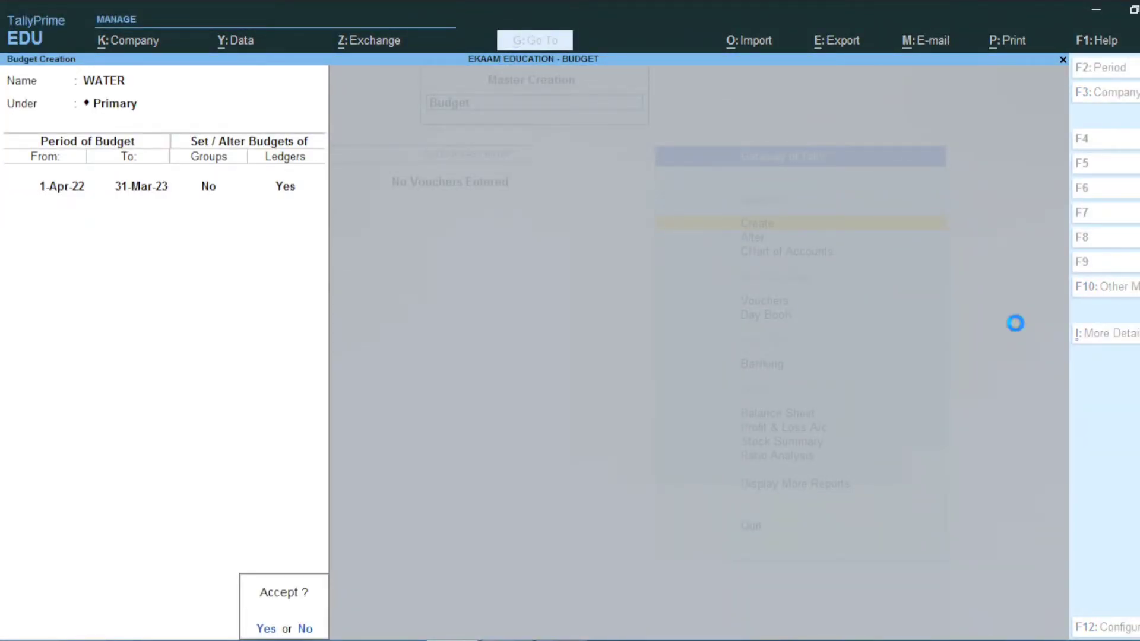
{"action": "key", "text": "Return"}
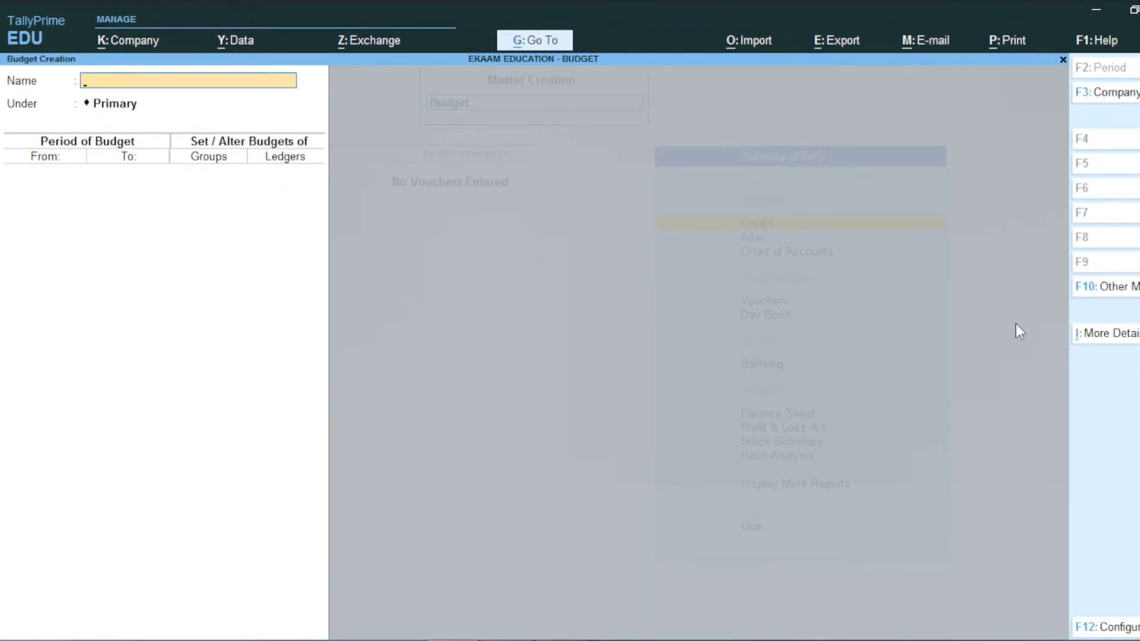
Step: Leave budget creation, review the budget table in Word, and open voucher entry in TallyPrime
{"action": "key", "text": "Escape"}
{"action": "key", "text": "Escape"}
{"action": "key", "text": "Escape"}
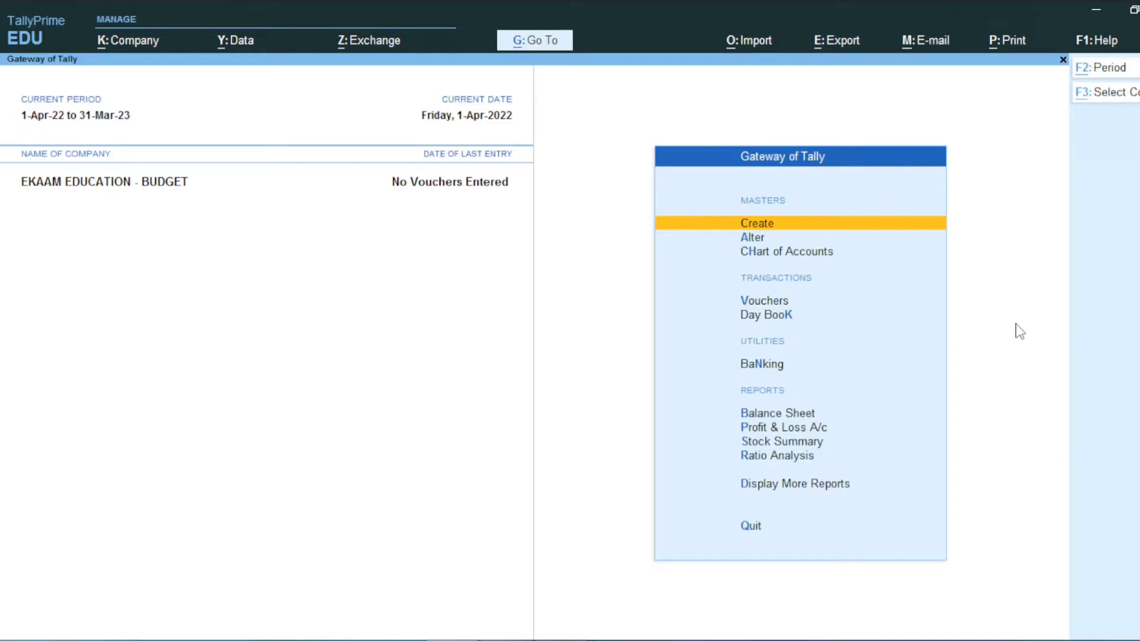
{"action": "key", "text": "alt+Tab"}
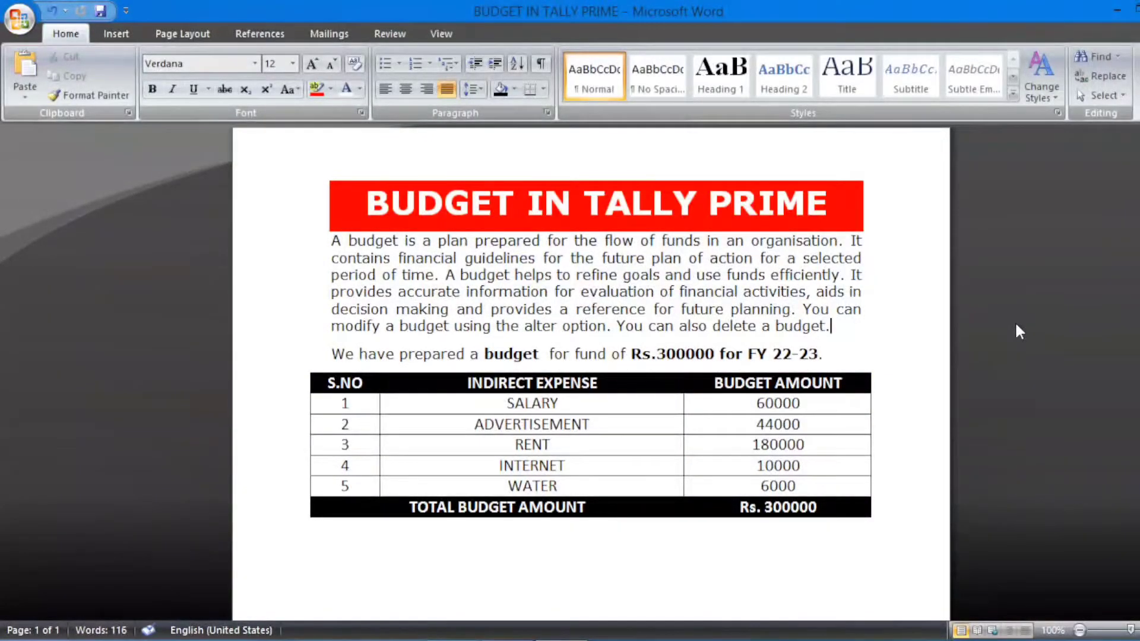
{"action": "key", "text": "alt+Tab"}
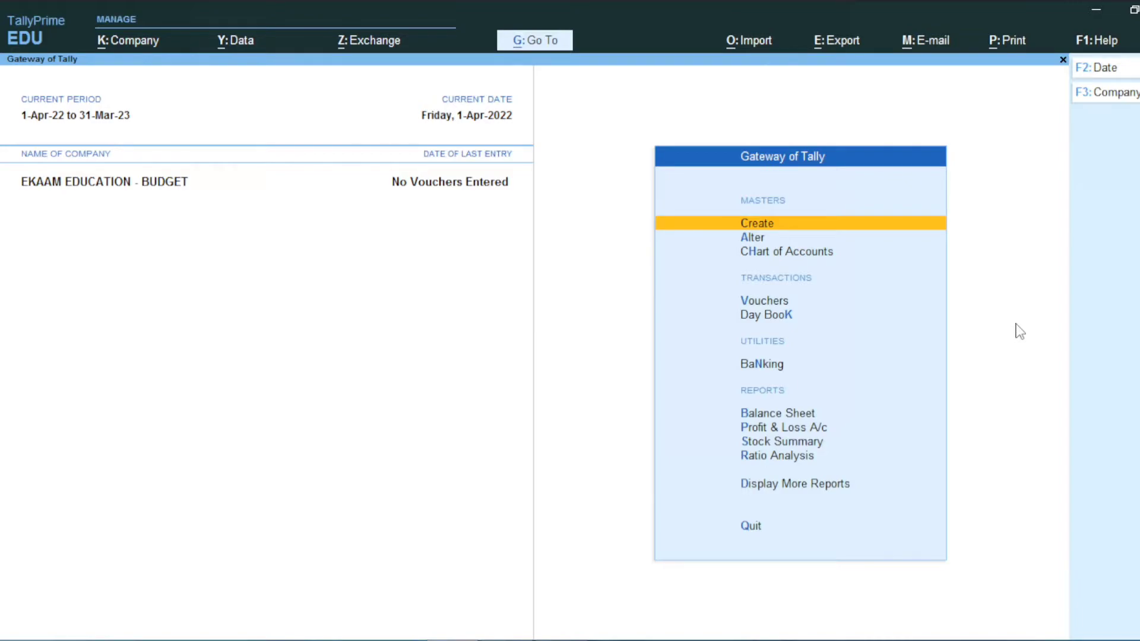
{"action": "key", "text": "Down"}
{"action": "key", "text": "Down"}
{"action": "key", "text": "Down"}
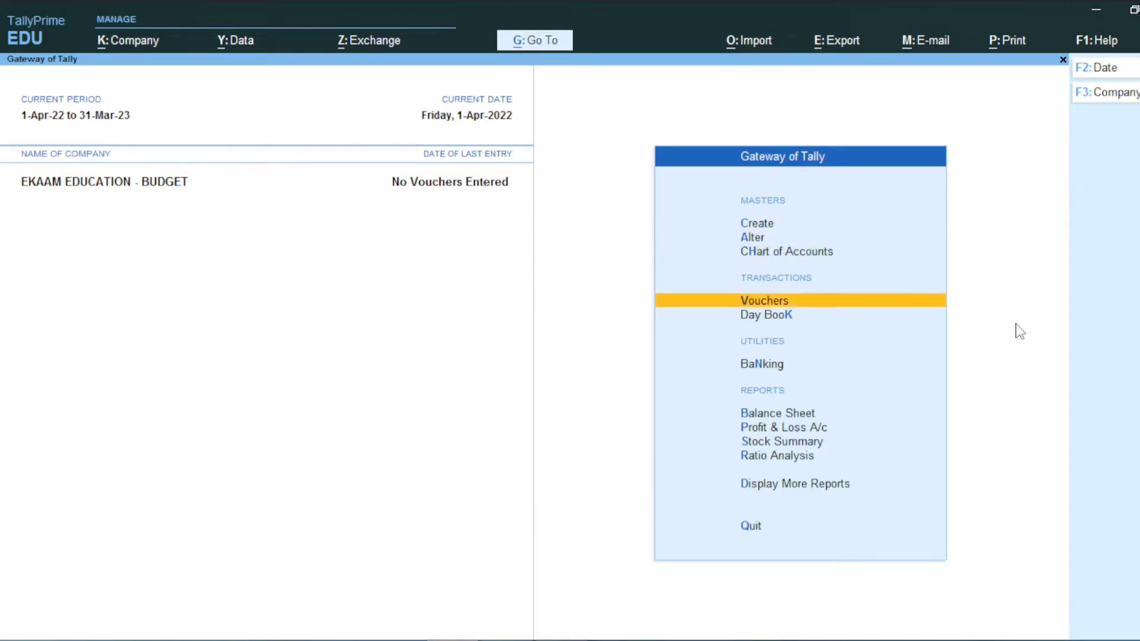
{"action": "key", "text": "Return"}
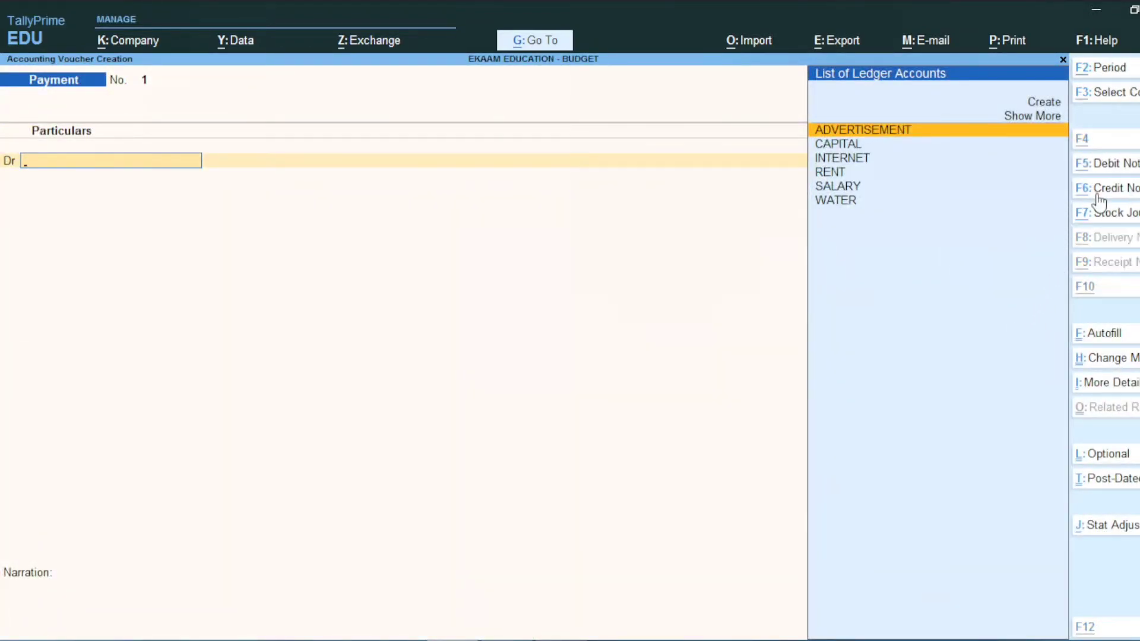
Step: Record and save a payment voucher dated 1-Apr-22 debiting SALARY 20000 and crediting Cash
{"action": "key", "text": "alt+Tab"}
{"action": "key", "text": "alt+Tab"}
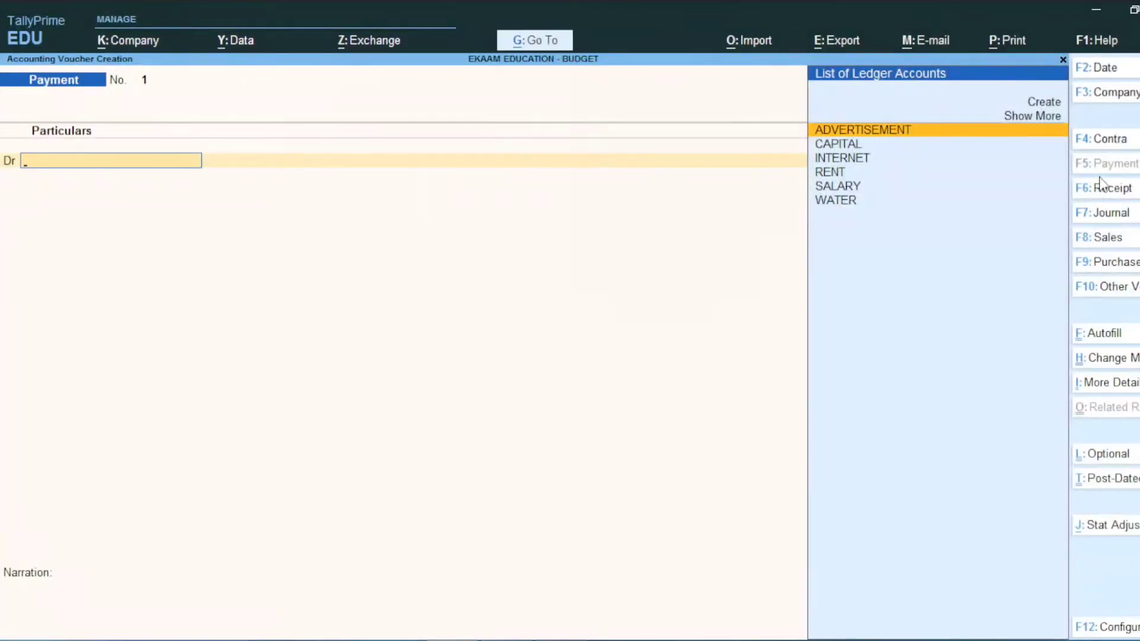
{"action": "type", "text": "SALAR"}
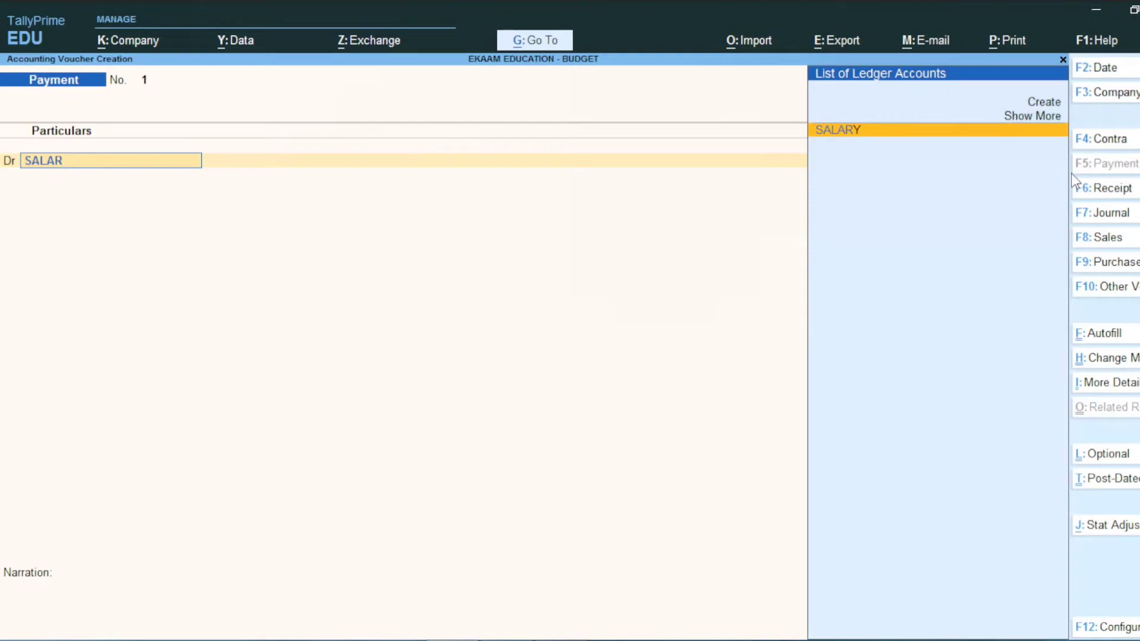
{"action": "key", "text": "Return"}
{"action": "key", "text": "Return"}
{"action": "type", "text": "20000"}
{"action": "key", "text": "Return"}
{"action": "type", "text": "cas"}
{"action": "key", "text": "Return"}
{"action": "key", "text": "Return"}
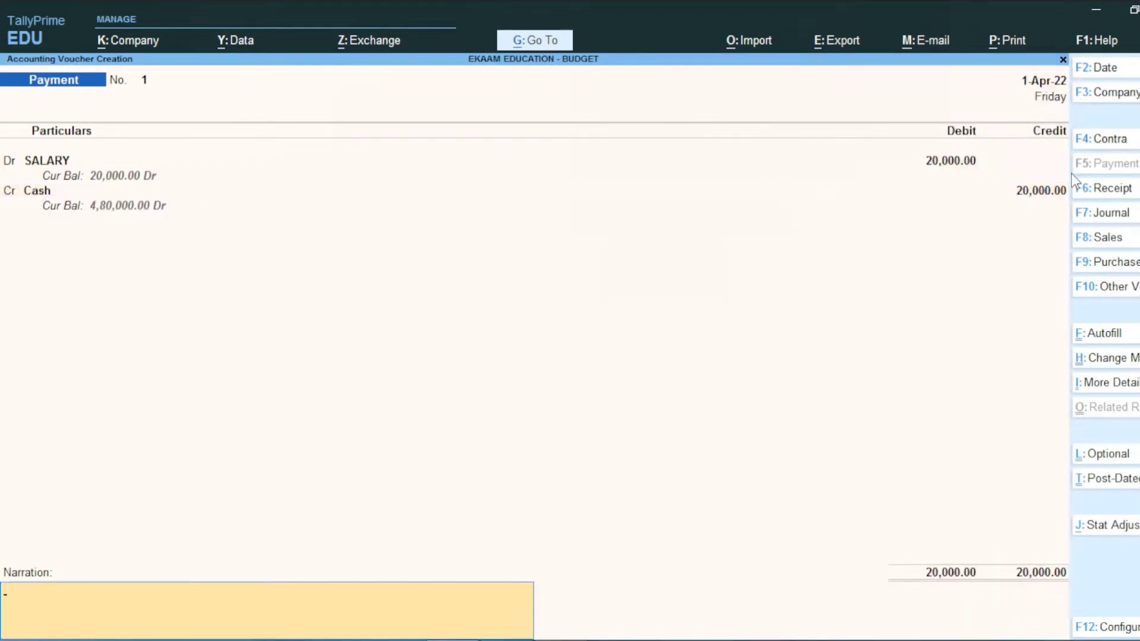
{"action": "key", "text": "Return"}
{"action": "key", "text": "Return"}
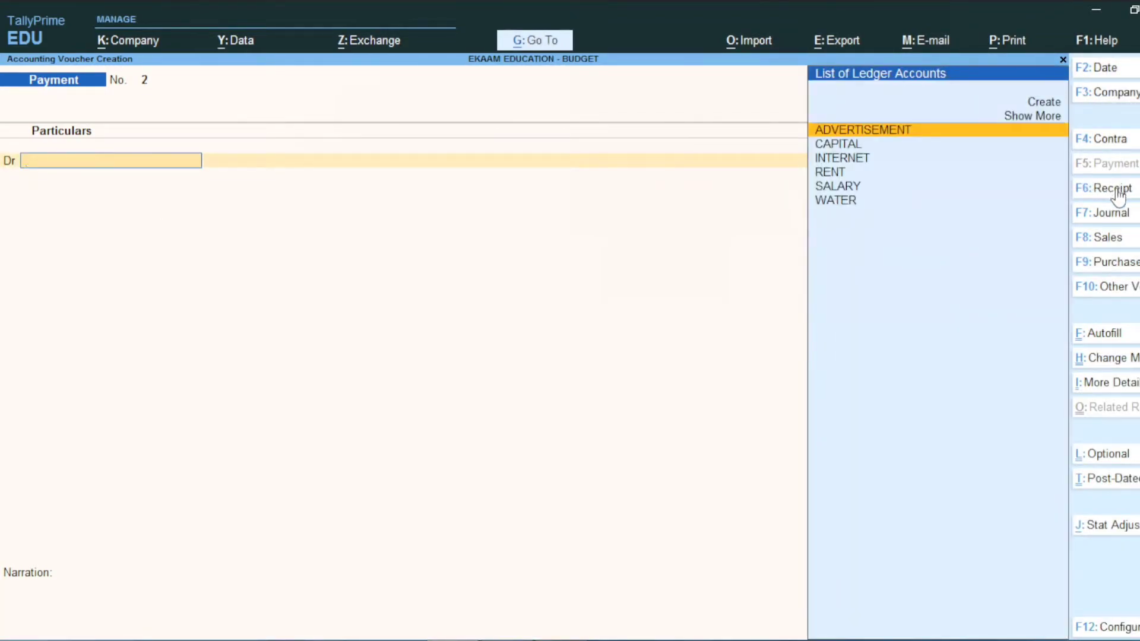
Step: Set the date of the second payment voucher to 1-Aug-22
{"action": "left_click", "coordinate": [1113, 74]}
{"action": "type", "text": "1.8"}
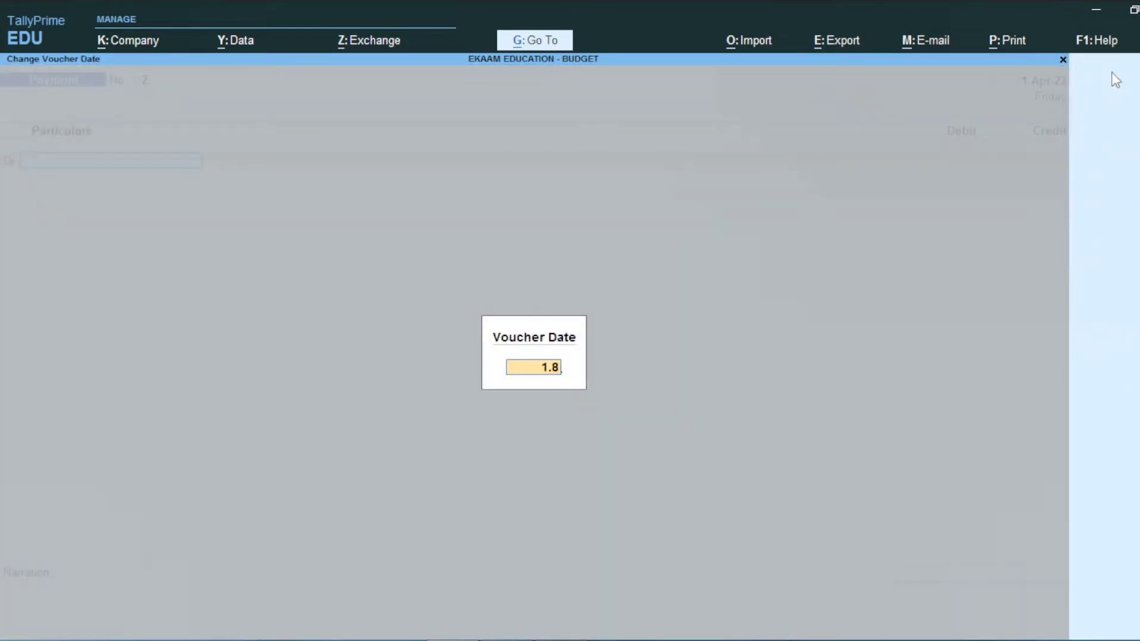
{"action": "type", "text": "4"}
{"action": "key", "text": "Return"}
Step: Debit SALARY 10000 against Cash in the second payment voucher and save it
{"action": "type", "text": "SALA"}
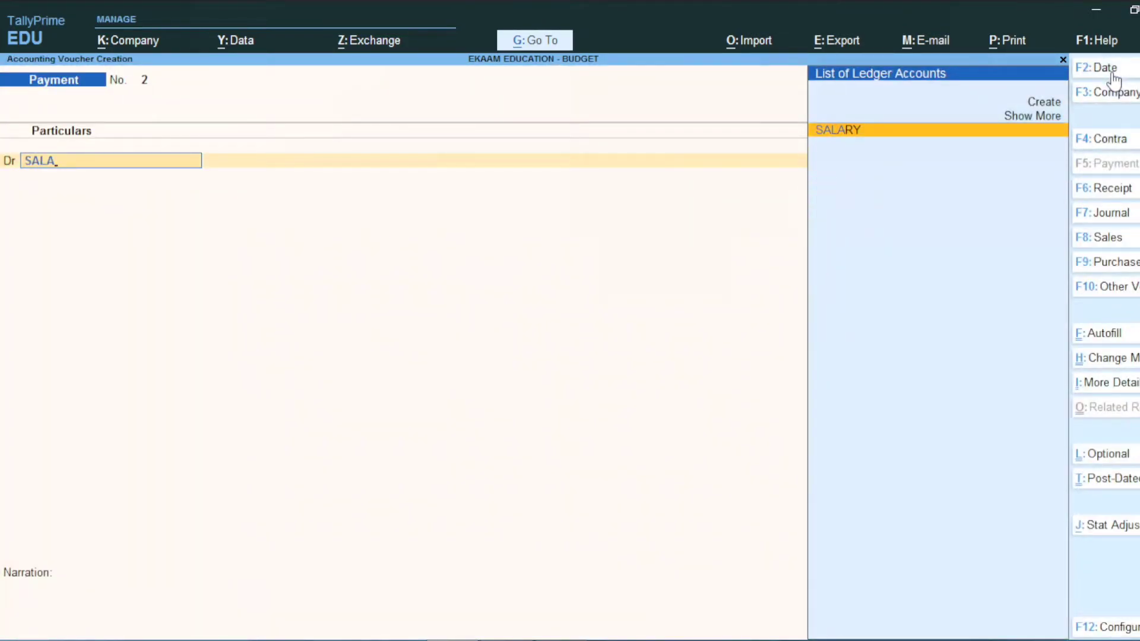
{"action": "key", "text": "Return"}
{"action": "key", "text": "Return"}
{"action": "type", "text": "10000"}
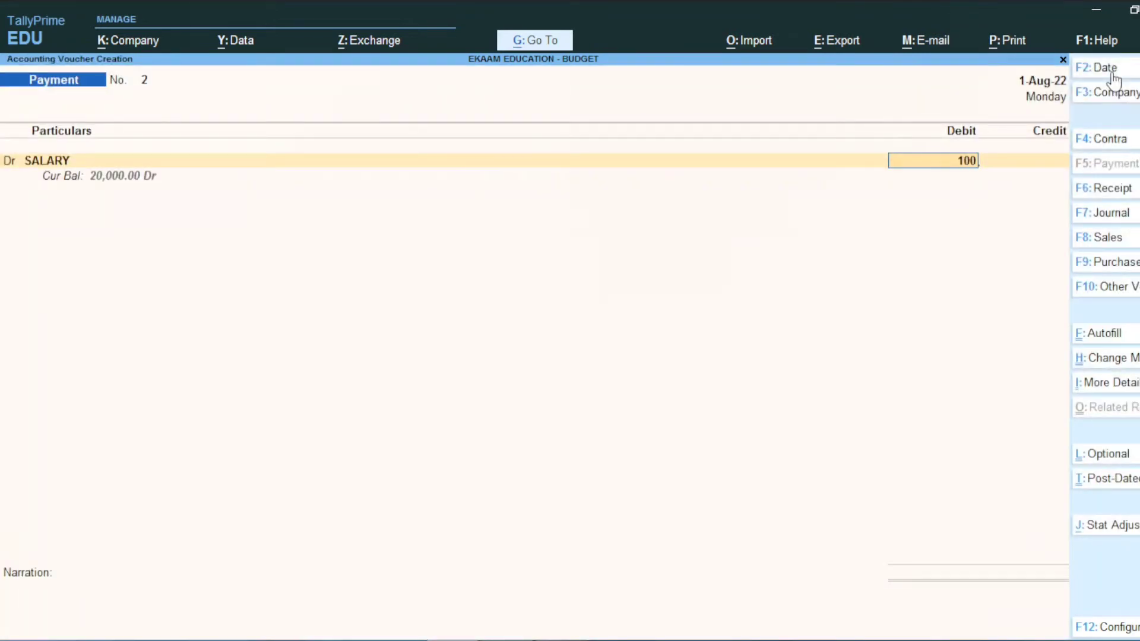
{"action": "key", "text": "Return"}
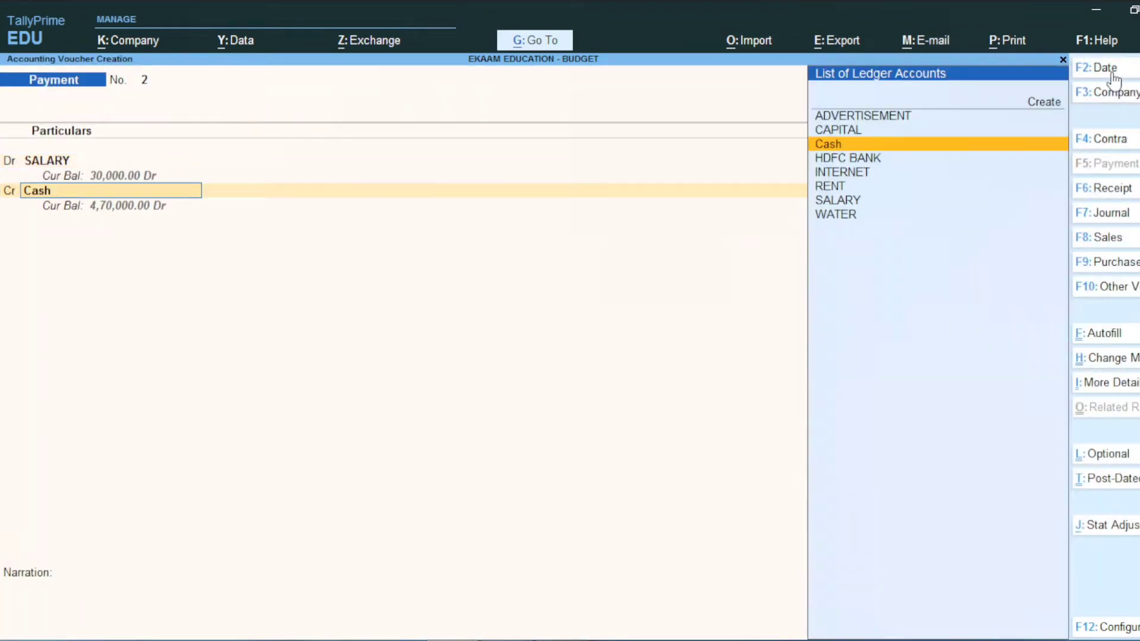
{"action": "key", "text": "Return"}
{"action": "key", "text": "Return"}
{"action": "key", "text": "Return"}
{"action": "key", "text": "Return"}
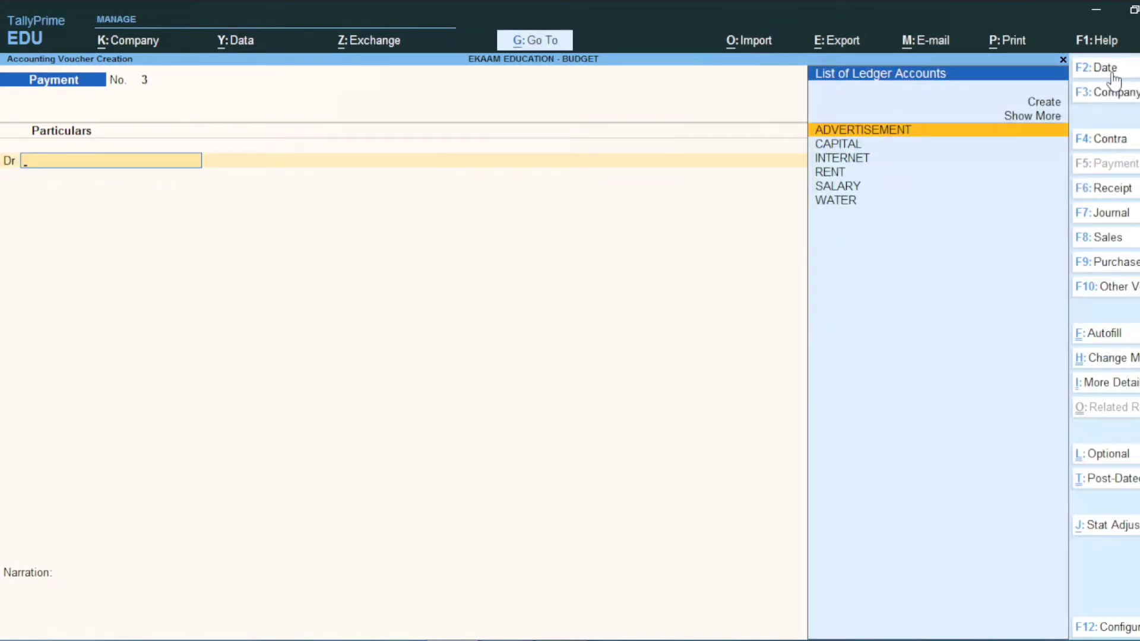
Step: Set the date of the third payment voucher to 1-Oct-22
{"action": "left_click", "coordinate": [1110, 67]}
{"action": "type", "text": "1.10"}
{"action": "key", "text": "Return"}
Step: Debit ADVERTISEMENT 50000 against Cash in the third payment voucher and save it
{"action": "key", "text": "alt+Tab"}
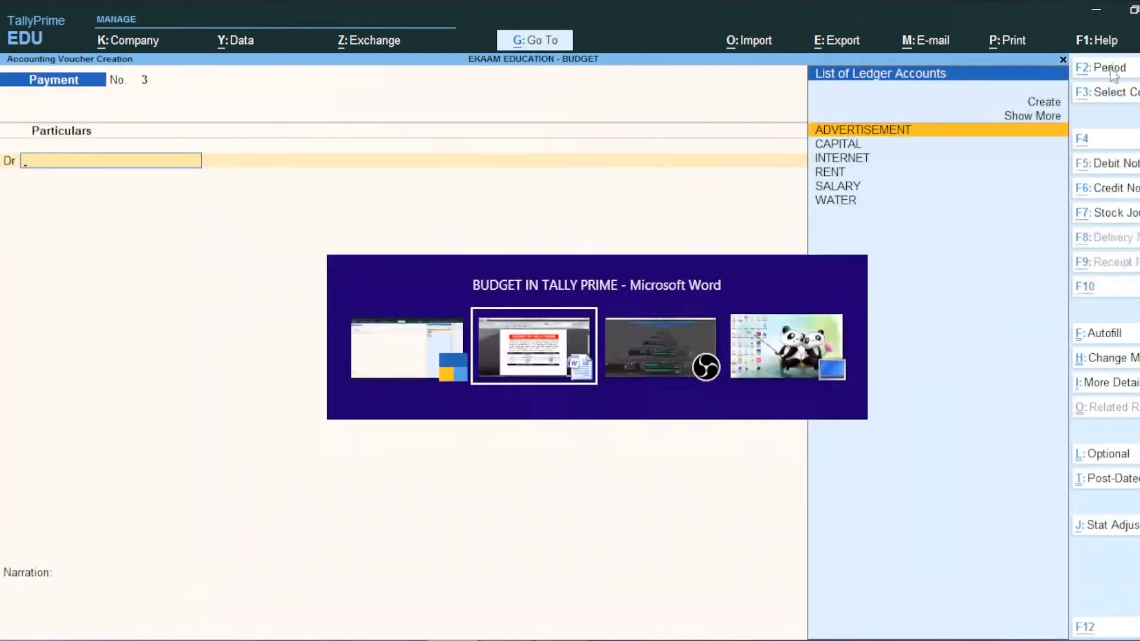
{"action": "key", "text": "alt+Tab"}
{"action": "type", "text": "ADV"}
{"action": "key", "text": "Return"}
{"action": "key", "text": "Return"}
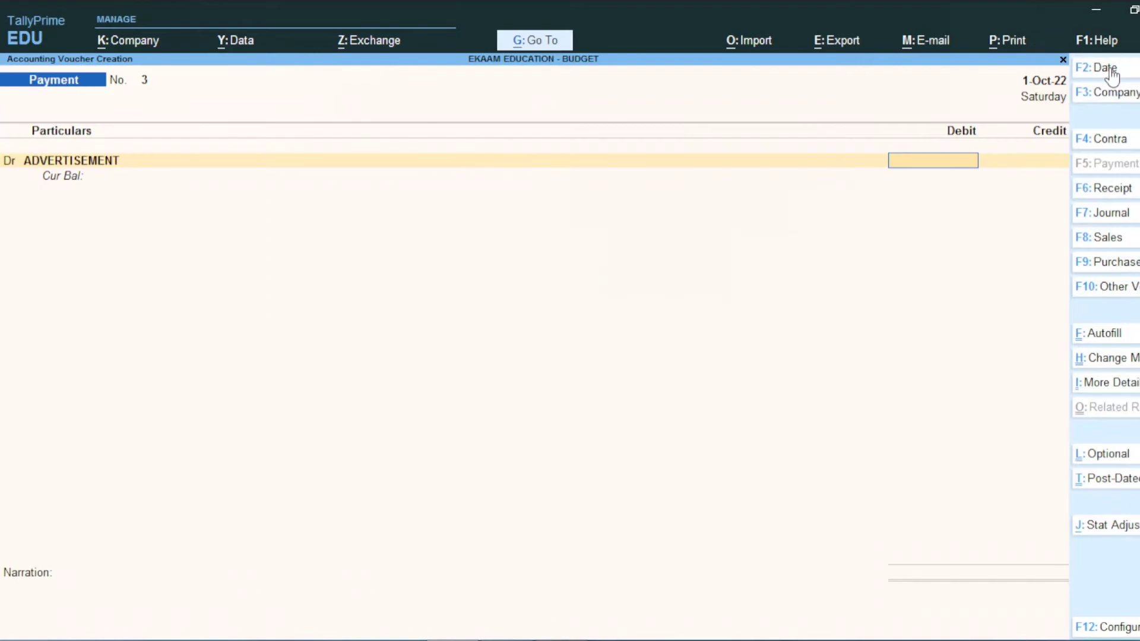
{"action": "type", "text": "50000"}
{"action": "key", "text": "Return"}
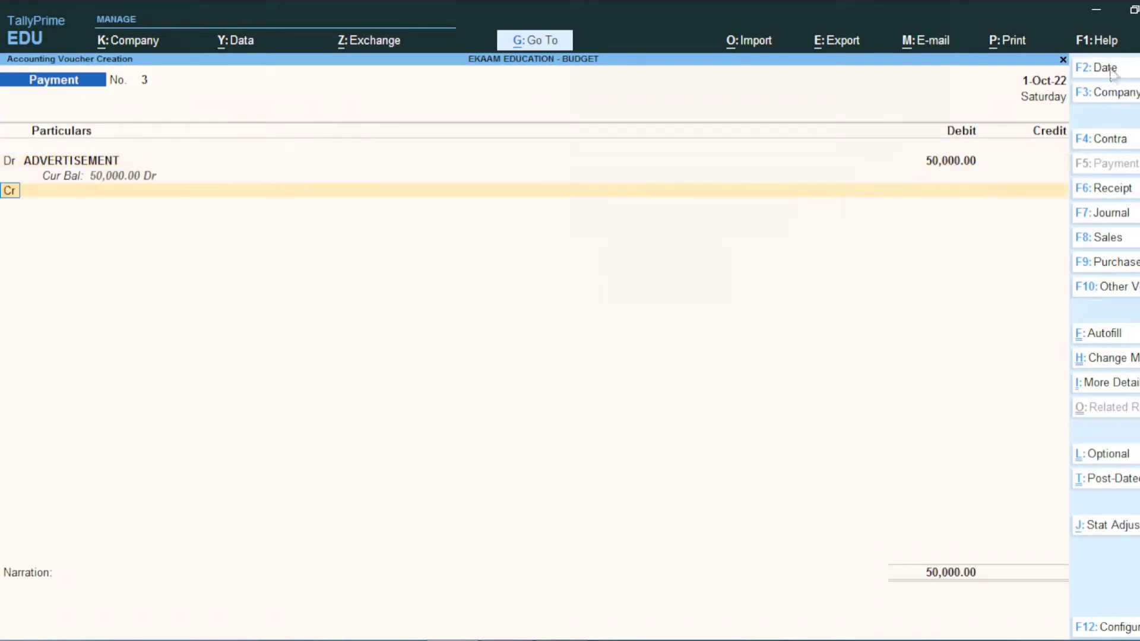
{"action": "type", "text": "Cas"}
{"action": "key", "text": "Return"}
{"action": "key", "text": "Return"}
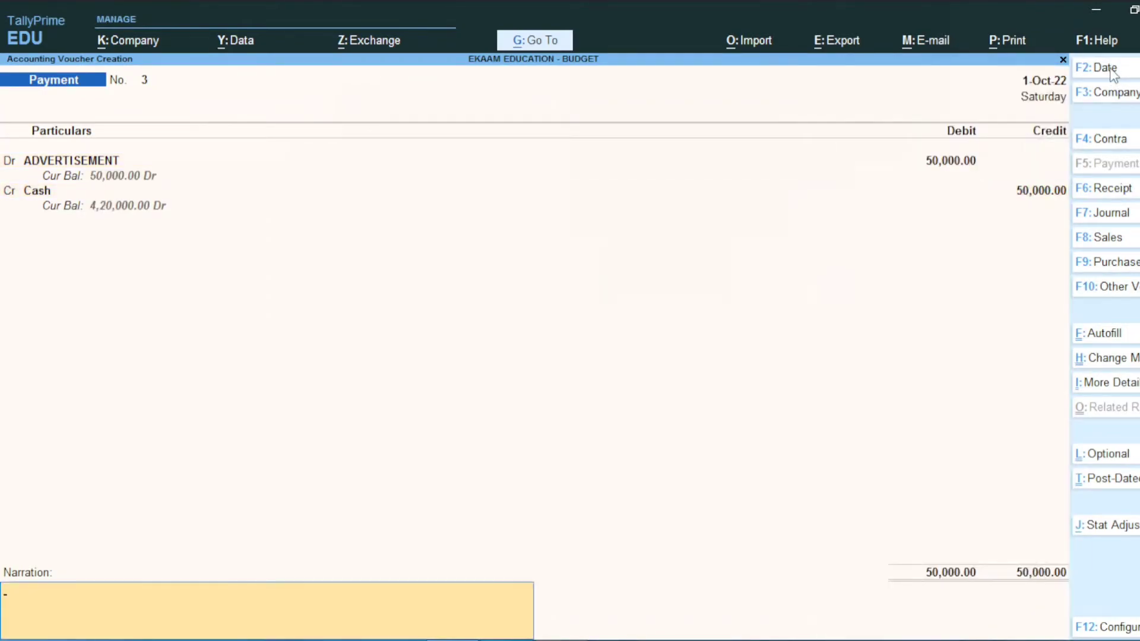
{"action": "key", "text": "Return"}
{"action": "key", "text": "Return"}
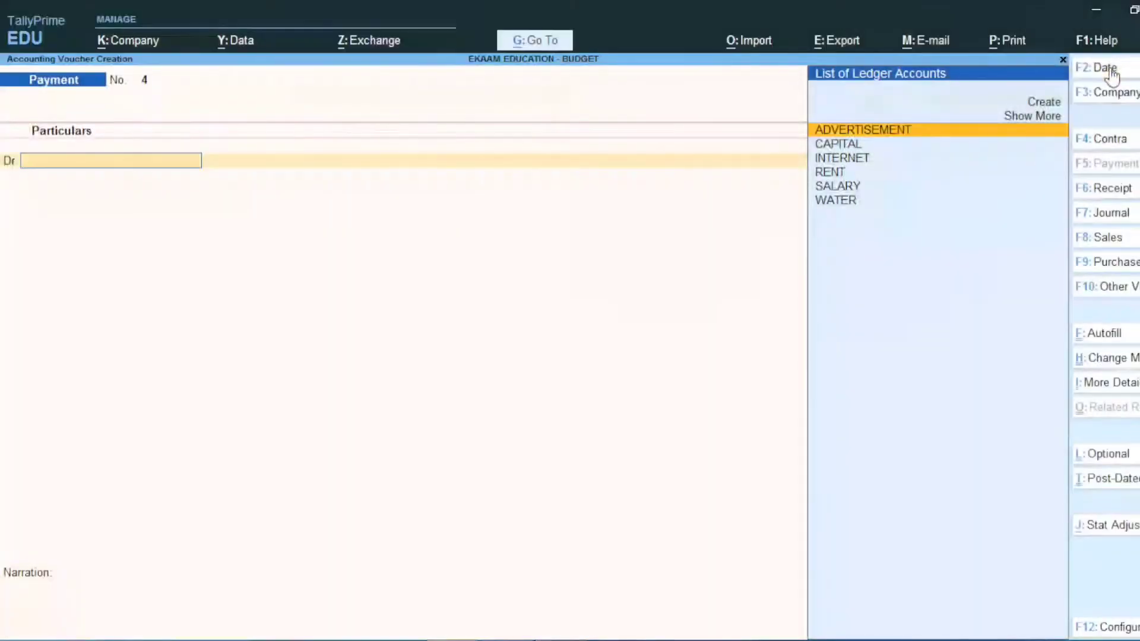
Step: Debit RENT 150000 in the fourth payment voucher and change its date to 1-Nov-22
{"action": "type", "text": "RENT"}
{"action": "key", "text": "Return"}
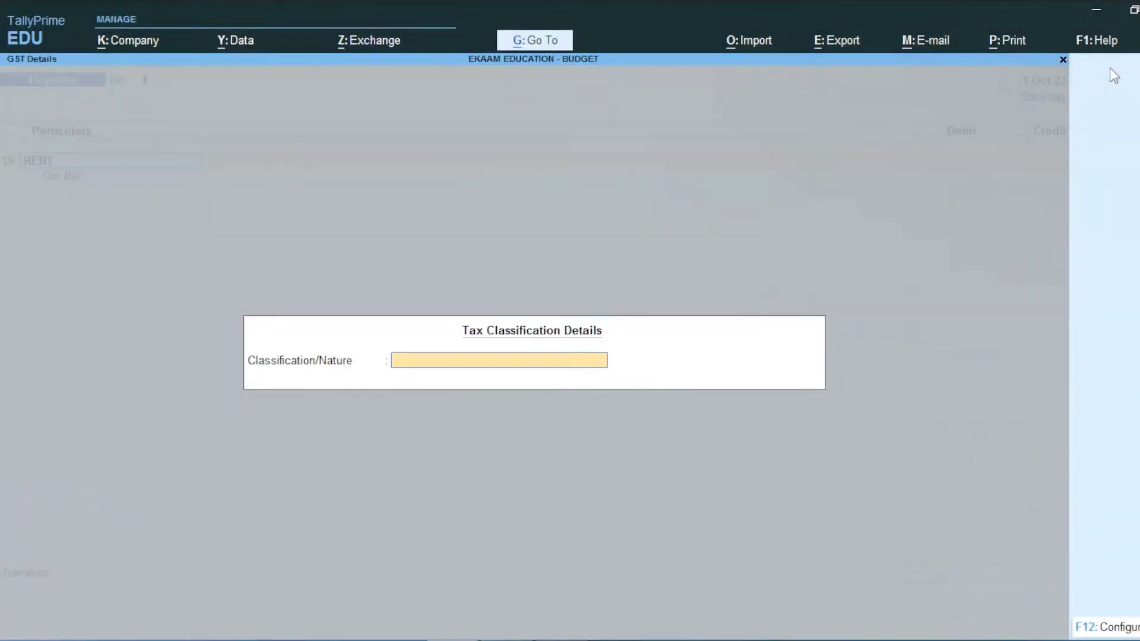
{"action": "key", "text": "Return"}
{"action": "type", "text": "150000"}
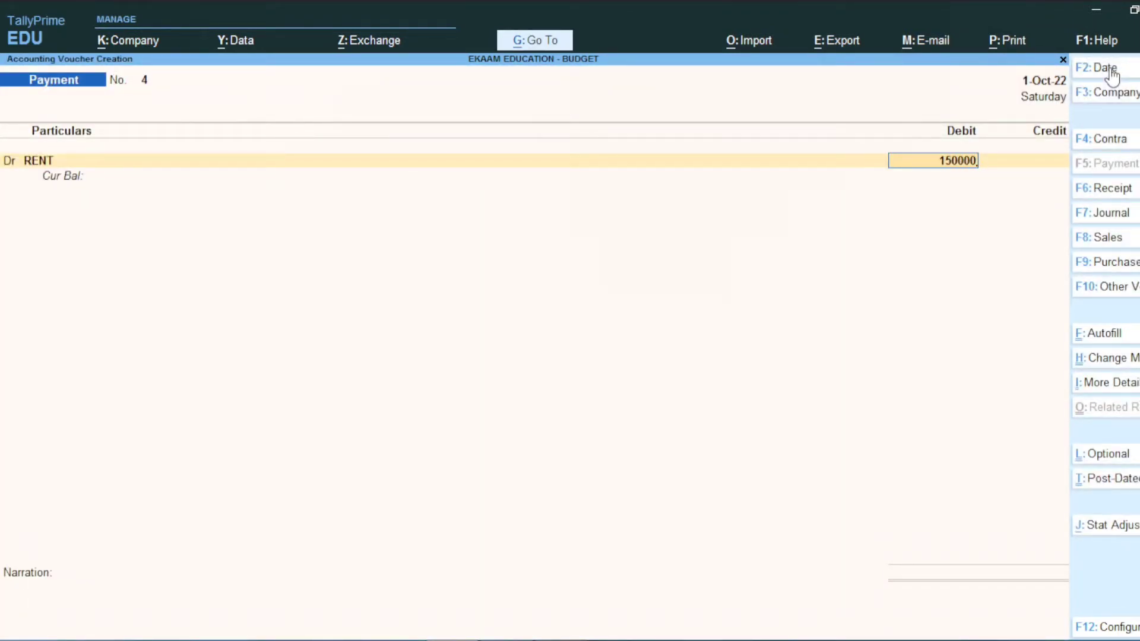
{"action": "left_click", "coordinate": [1110, 68]}
{"action": "type", "text": "1.11"}
{"action": "key", "text": "Return"}
{"action": "key", "text": "Return"}
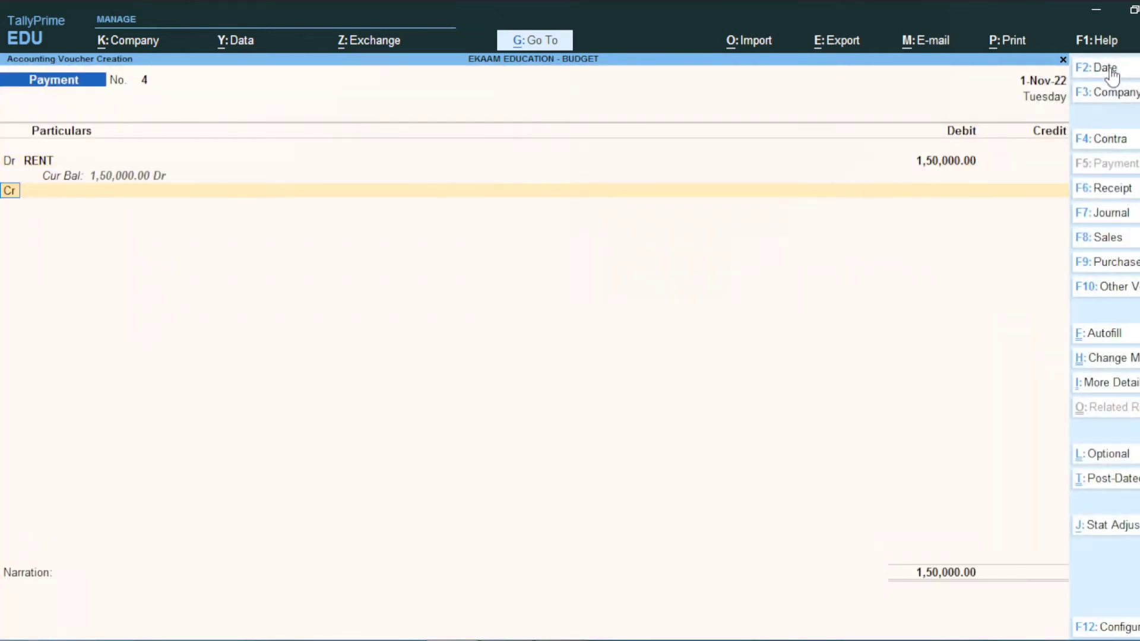
Step: Credit Cash with the full rent amount and save the payment voucher without a narration
{"action": "key", "text": "Return"}
{"action": "type", "text": "CAS"}
{"action": "key", "text": "Return"}
{"action": "key", "text": "Return"}
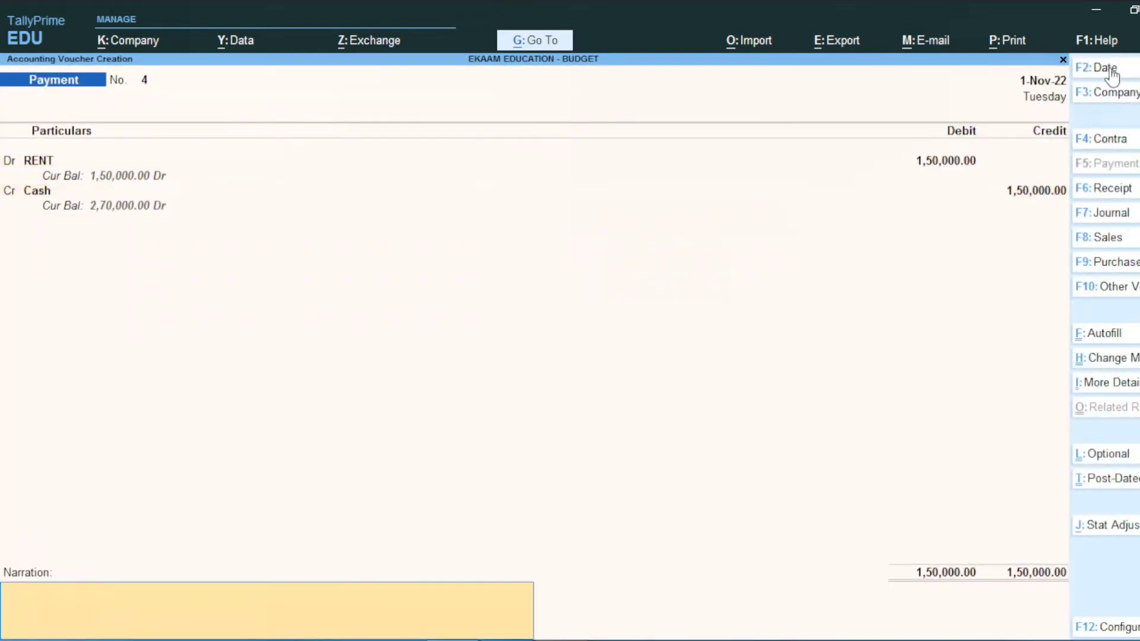
{"action": "key", "text": "Return"}
{"action": "key", "text": "Return"}
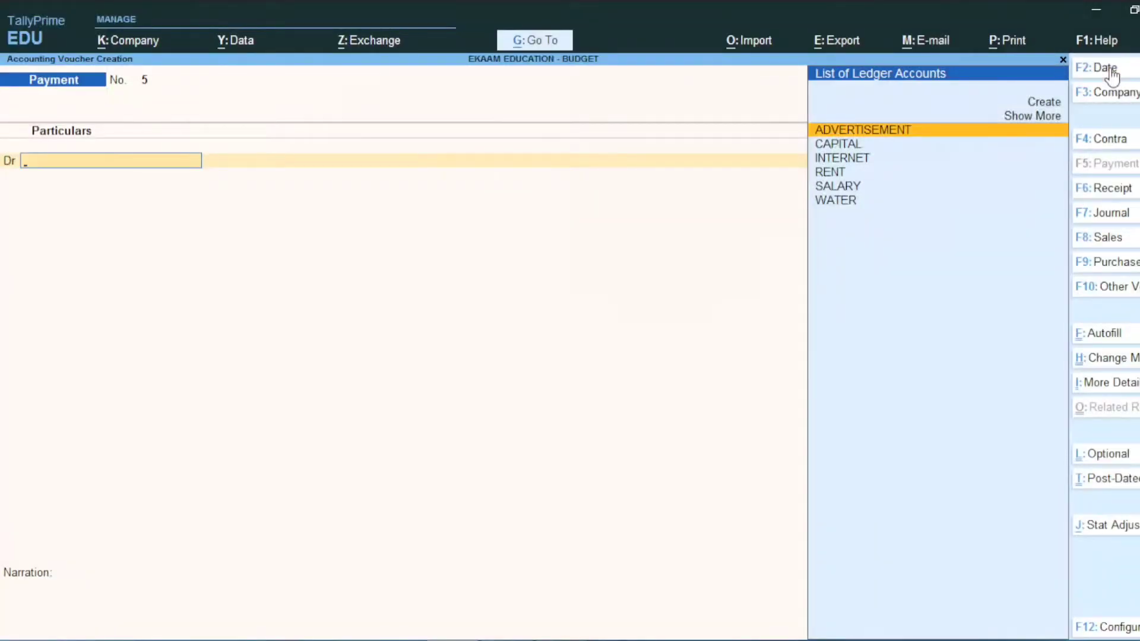
Step: Date the fifth payment voucher 1-Dec-22 and debit INTERNET 8000
{"action": "left_click", "coordinate": [1112, 69]}
{"action": "type", "text": "1.12"}
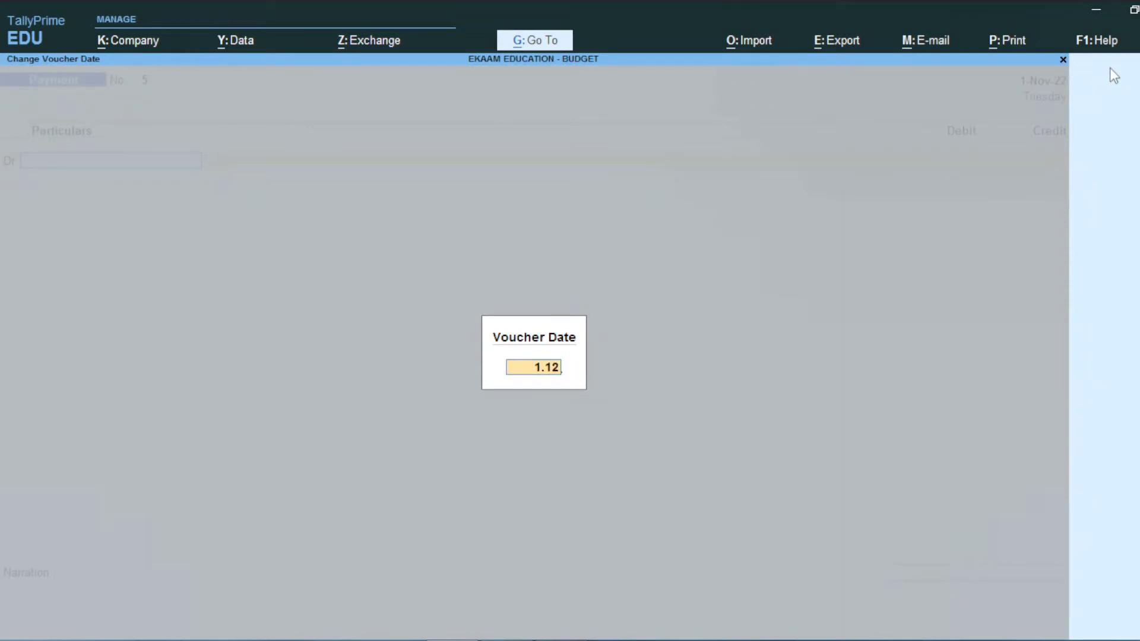
{"action": "key", "text": "Return"}
{"action": "type", "text": "INTER"}
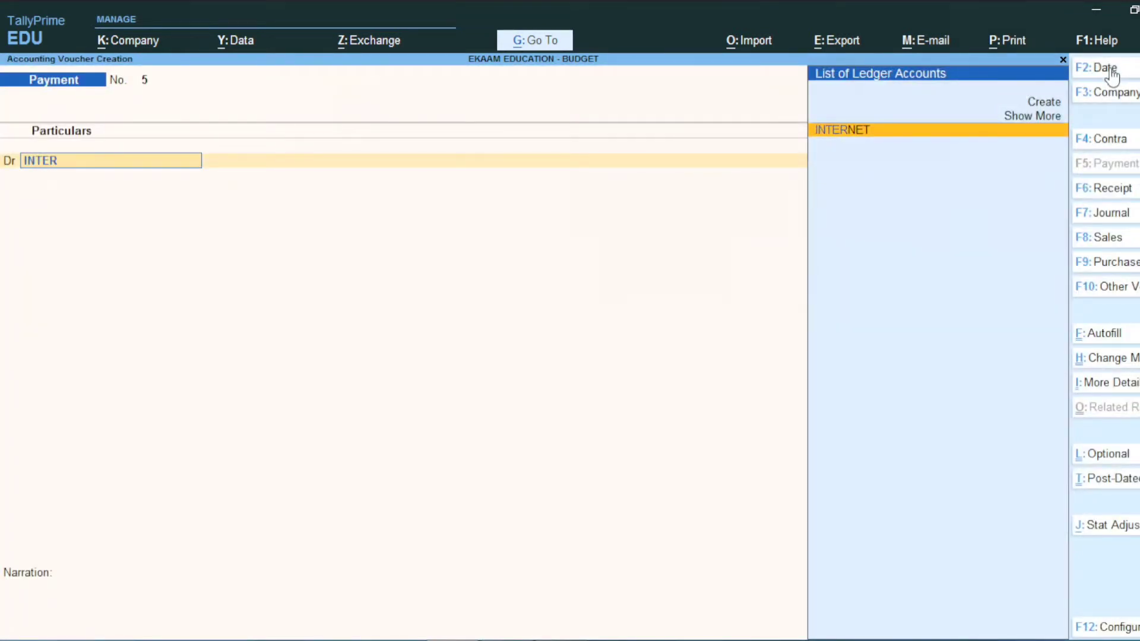
{"action": "key", "text": "Return"}
{"action": "key", "text": "Return"}
{"action": "type", "text": "8000"}
{"action": "key", "text": "Return"}
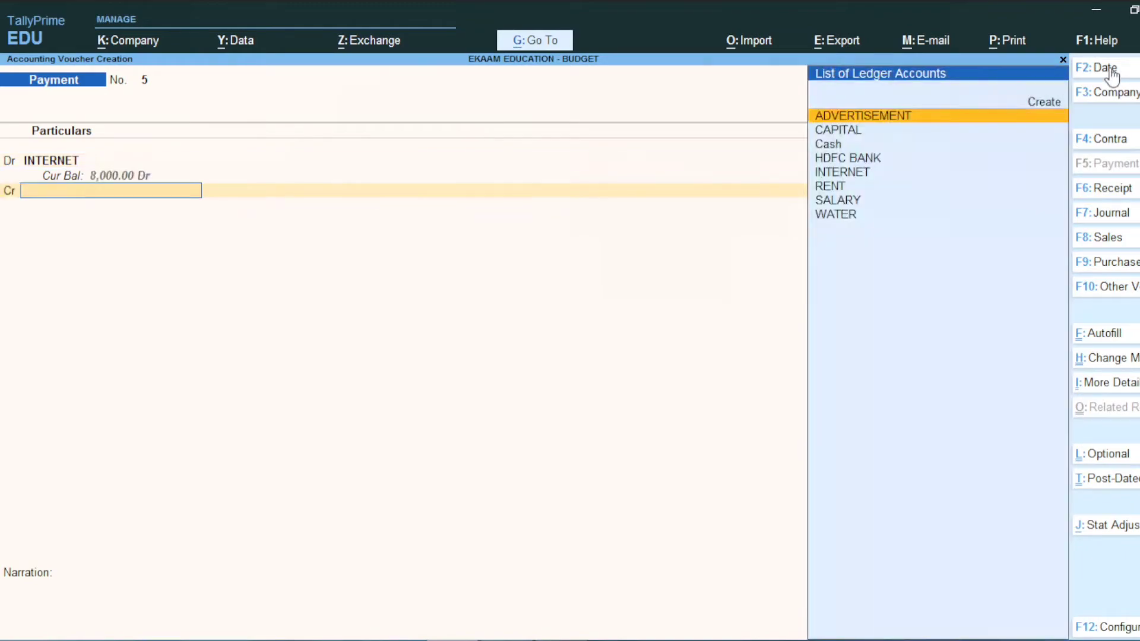
Step: Credit Cash with the full internet amount and save the fifth payment voucher without a narration
{"action": "type", "text": "ca"}
{"action": "key", "text": "Return"}
{"action": "key", "text": "Return"}
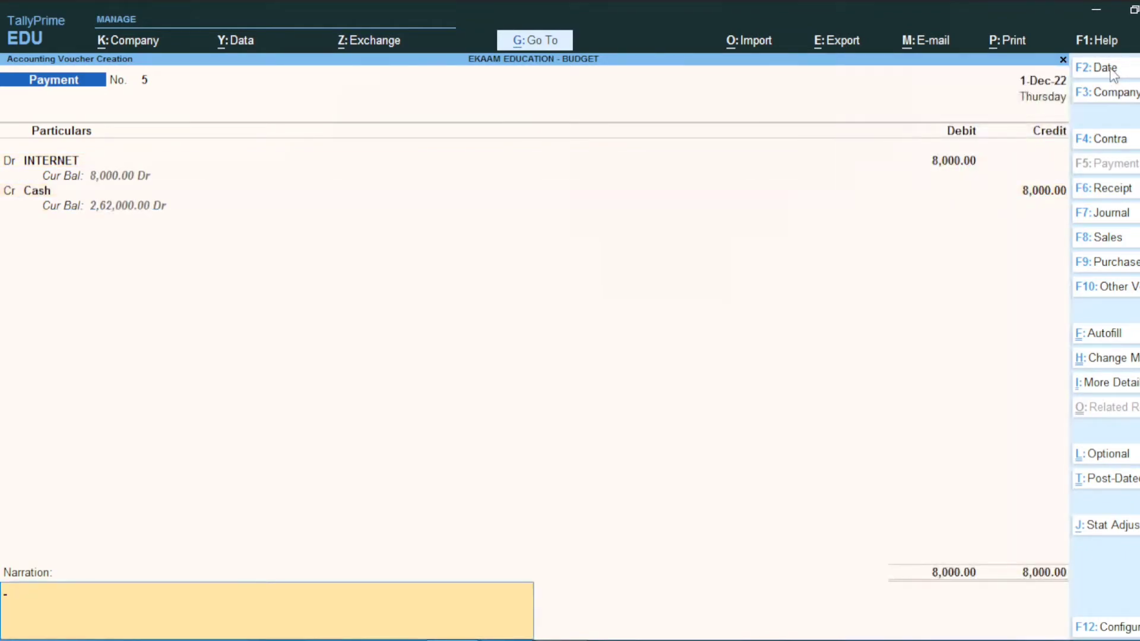
{"action": "key", "text": "Return"}
{"action": "key", "text": "Return"}
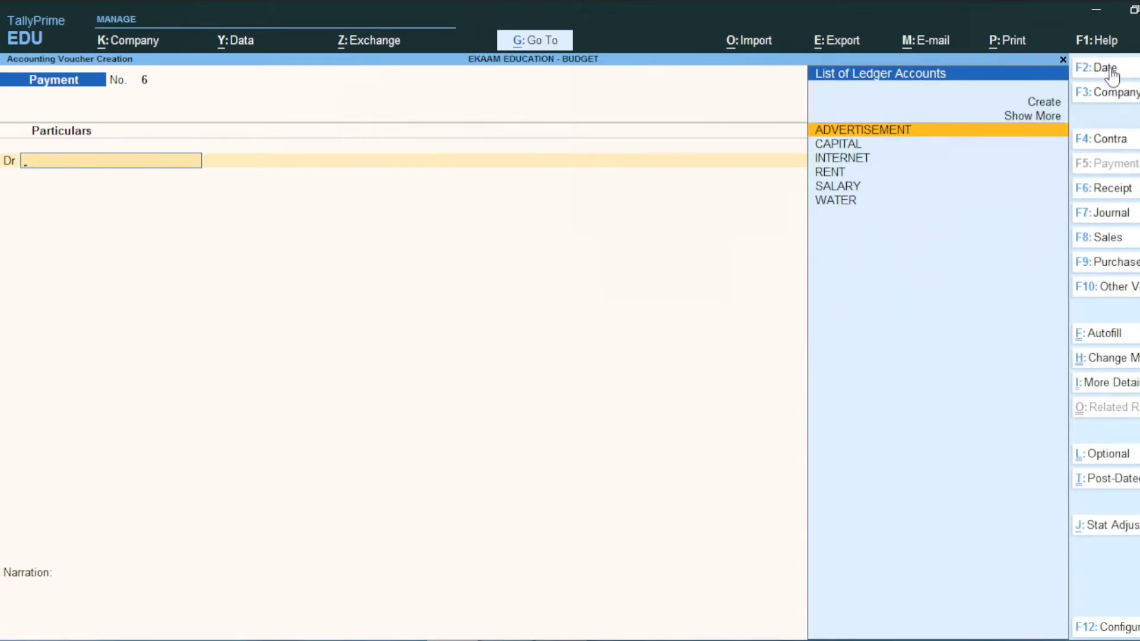
Step: Debit WATER 5500 in the sixth payment voucher, keeping the 1-Dec-22 date
{"action": "type", "text": "WATER"}
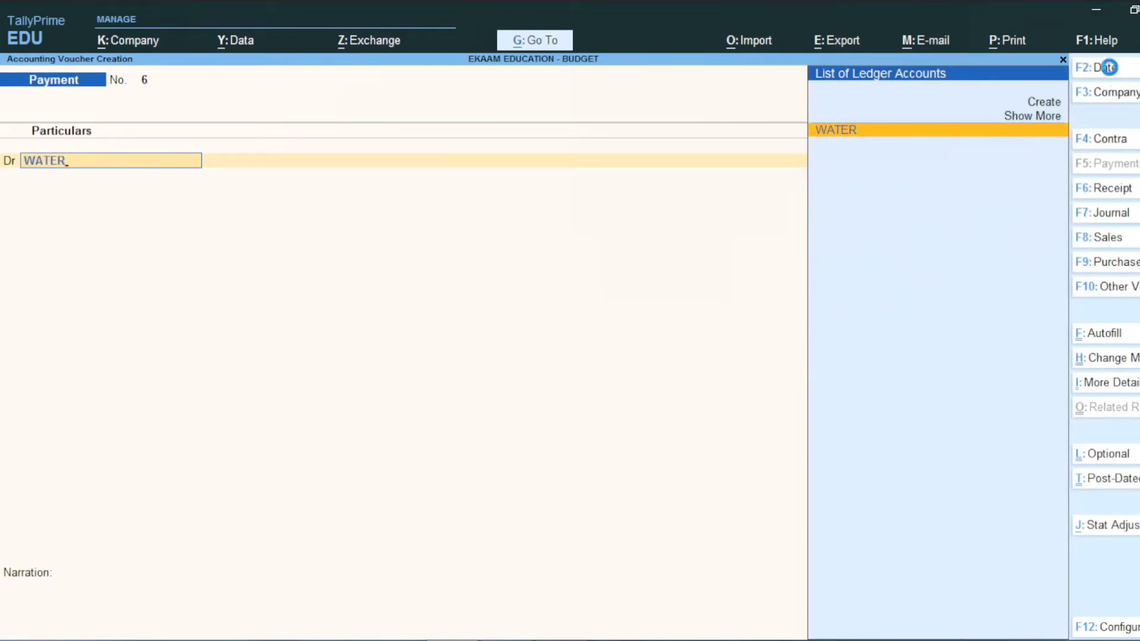
{"action": "key", "text": "Return"}
{"action": "key", "text": "Return"}
{"action": "type", "text": "550"}
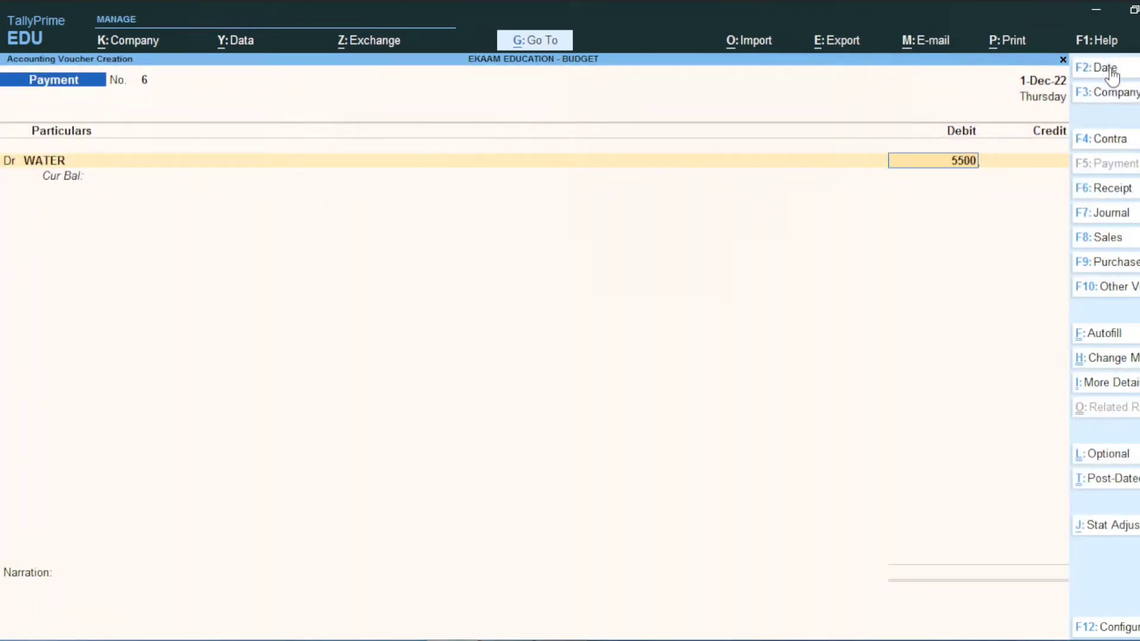
{"action": "type", "text": "0"}
{"action": "key", "text": "Return"}
Step: Credit Cash with the full water amount and save the sixth payment voucher without a narration
{"action": "type", "text": "cas"}
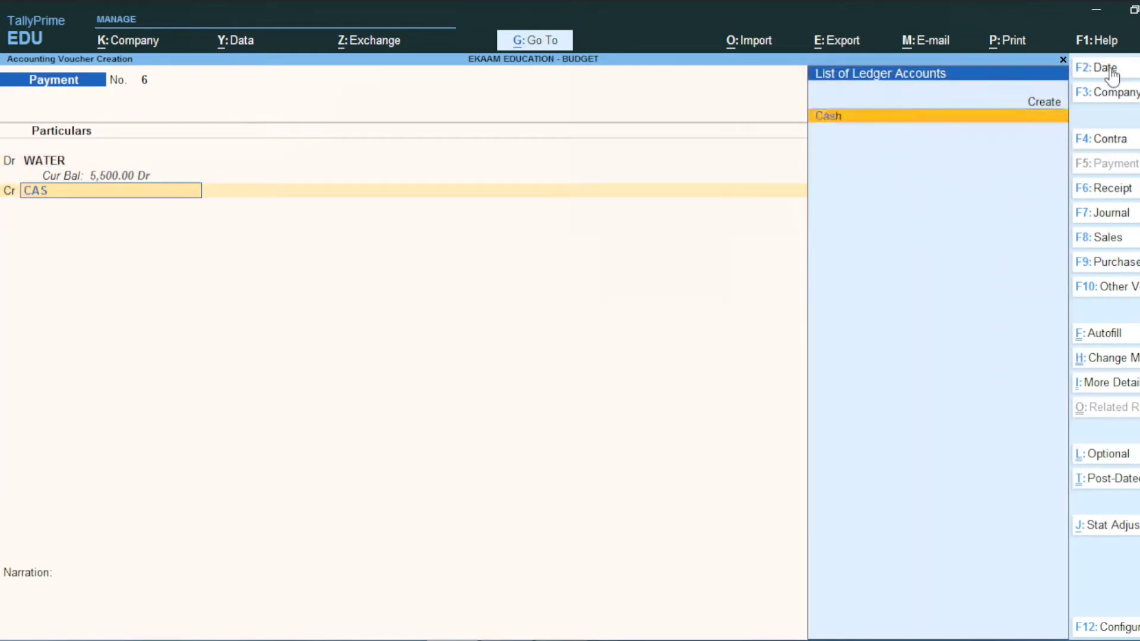
{"action": "key", "text": "Return"}
{"action": "key", "text": "Return"}
{"action": "key", "text": "Return"}
{"action": "key", "text": "Return"}
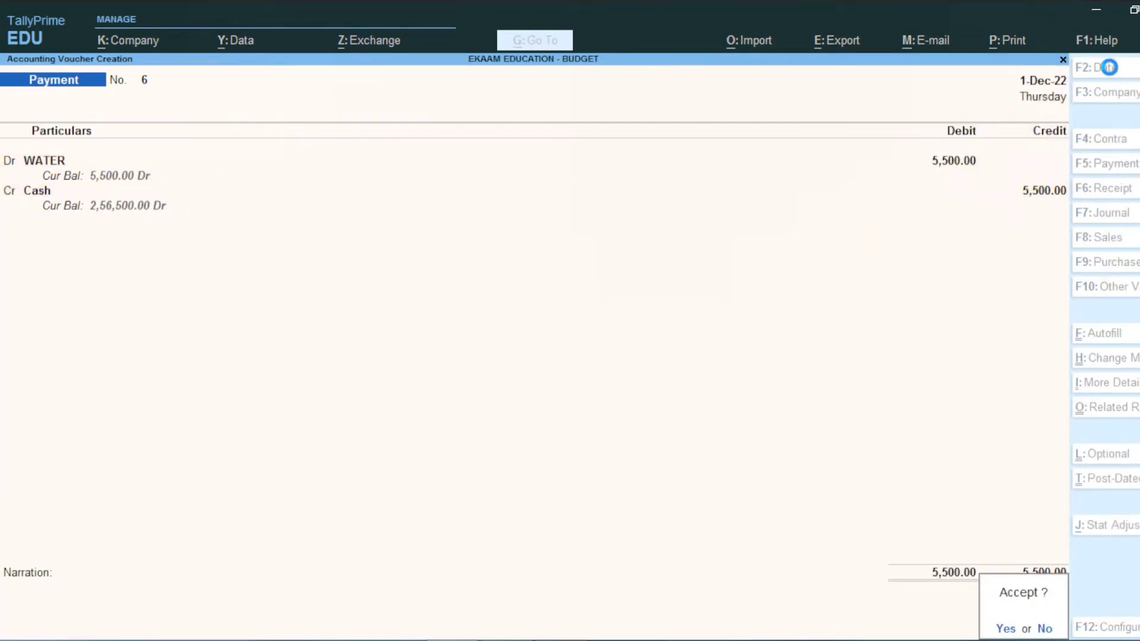
{"action": "key", "text": "Return"}
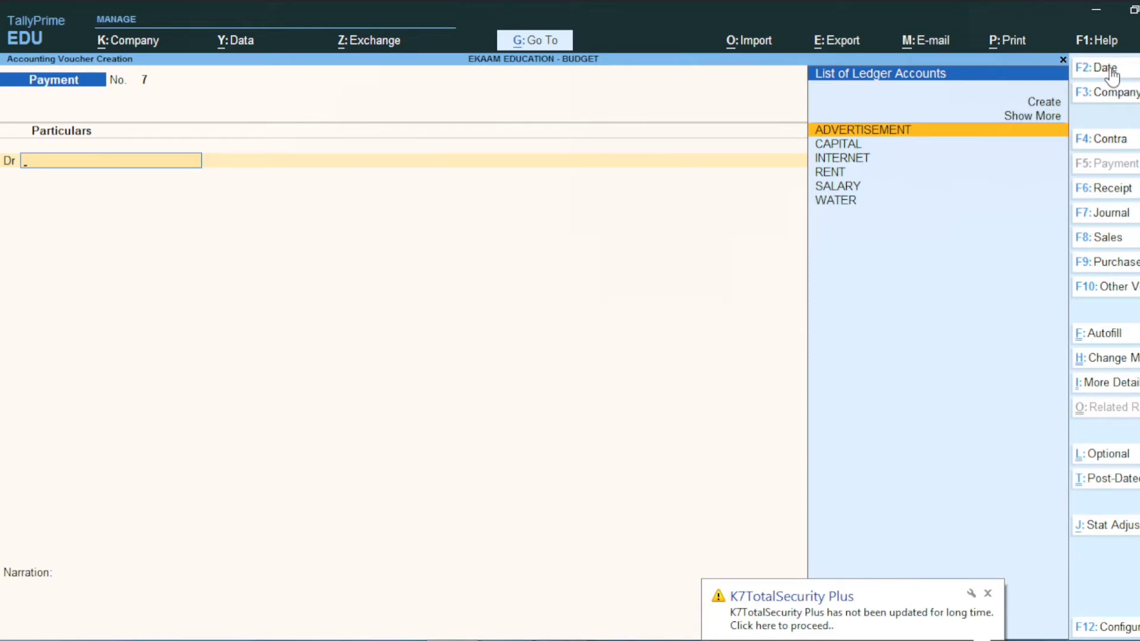
Step: Leave voucher entry and open the Indirect Expenses group summary from the Profit & Loss A/c
{"action": "key", "text": "Escape"}
{"action": "key", "text": "Escape"}
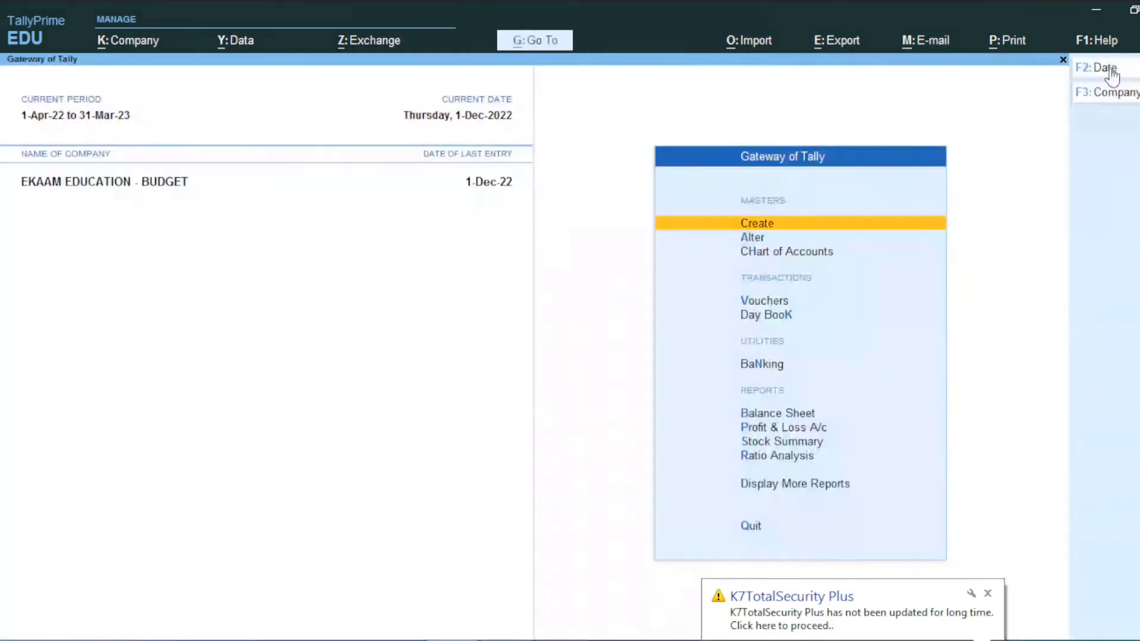
{"action": "key", "text": "Down"}
{"action": "key", "text": "Down"}
{"action": "key", "text": "Down"}
{"action": "key", "text": "Down"}
{"action": "key", "text": "Down"}
{"action": "key", "text": "Down"}
{"action": "key", "text": "Down"}
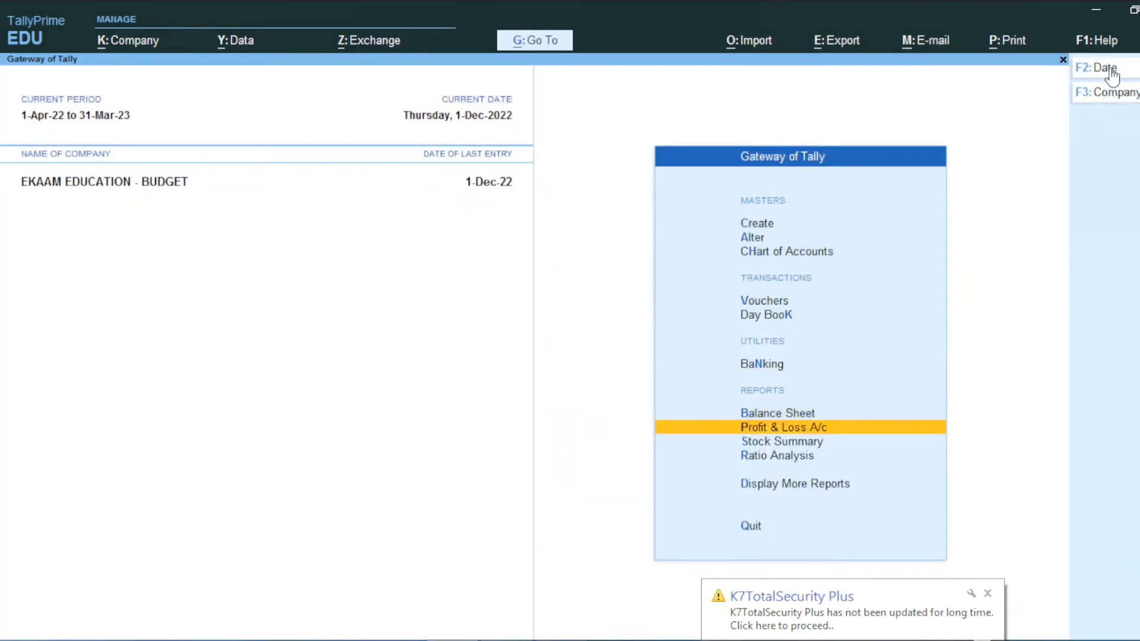
{"action": "left_click", "coordinate": [1109, 67]}
{"action": "key", "text": "Return"}
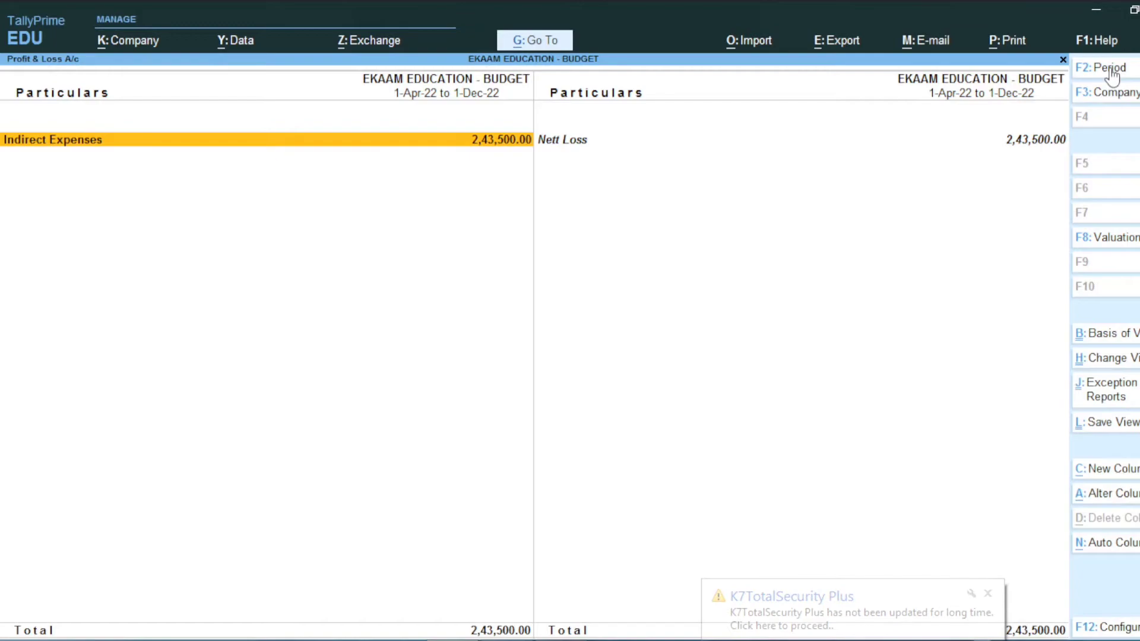
{"action": "key", "text": "Return"}
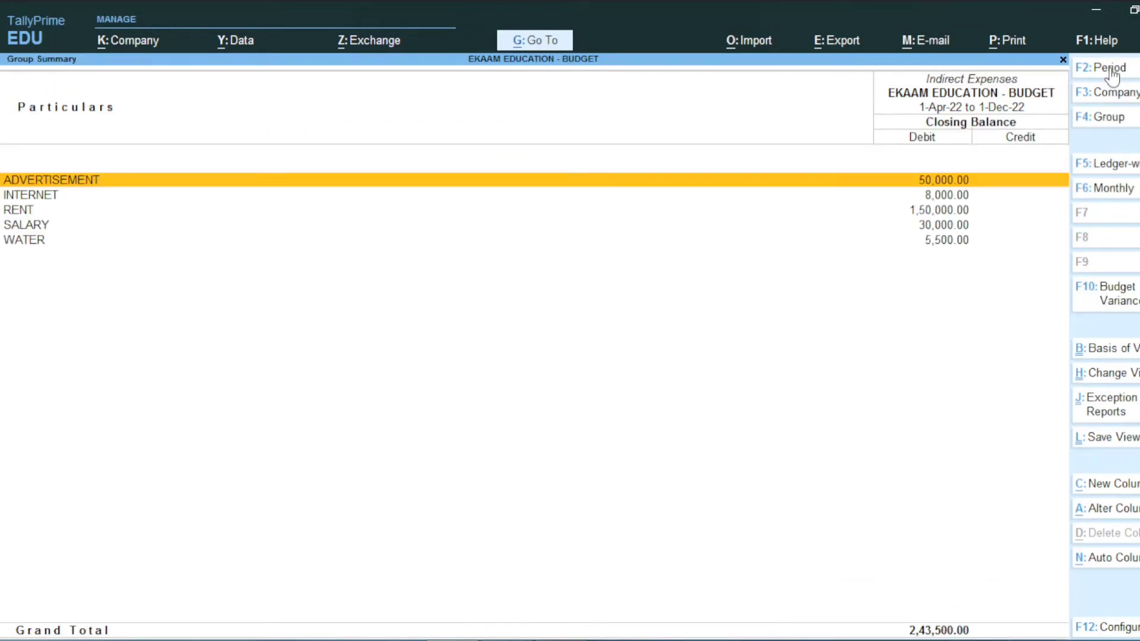
Step: Run the budget variance analysis with the SALARY budget and examine the SALARY row's budget, actual and variance
{"action": "left_click", "coordinate": [1123, 301]}
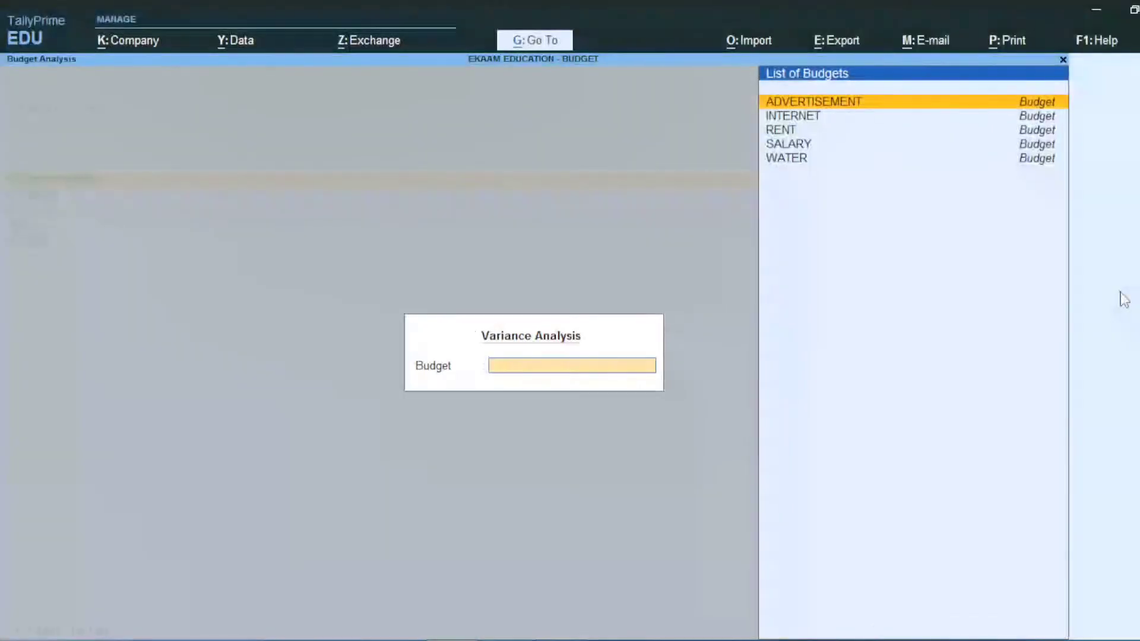
{"action": "key", "text": "Down"}
{"action": "key", "text": "Down"}
{"action": "key", "text": "Down"}
{"action": "key", "text": "Return"}
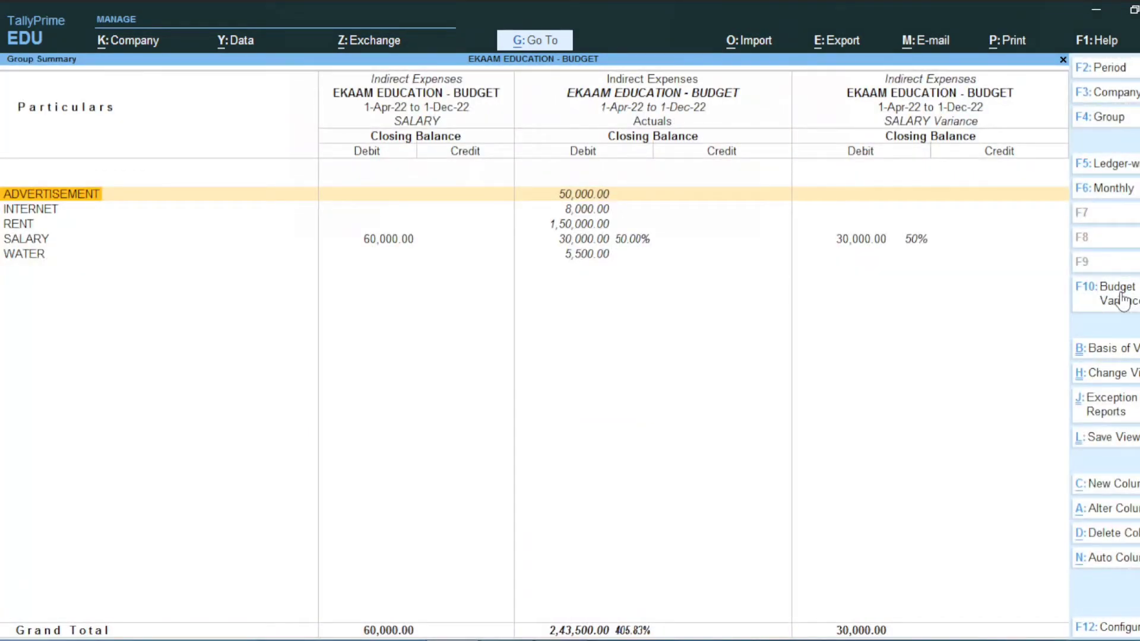
{"action": "key", "text": "Down"}
{"action": "key", "text": "Down"}
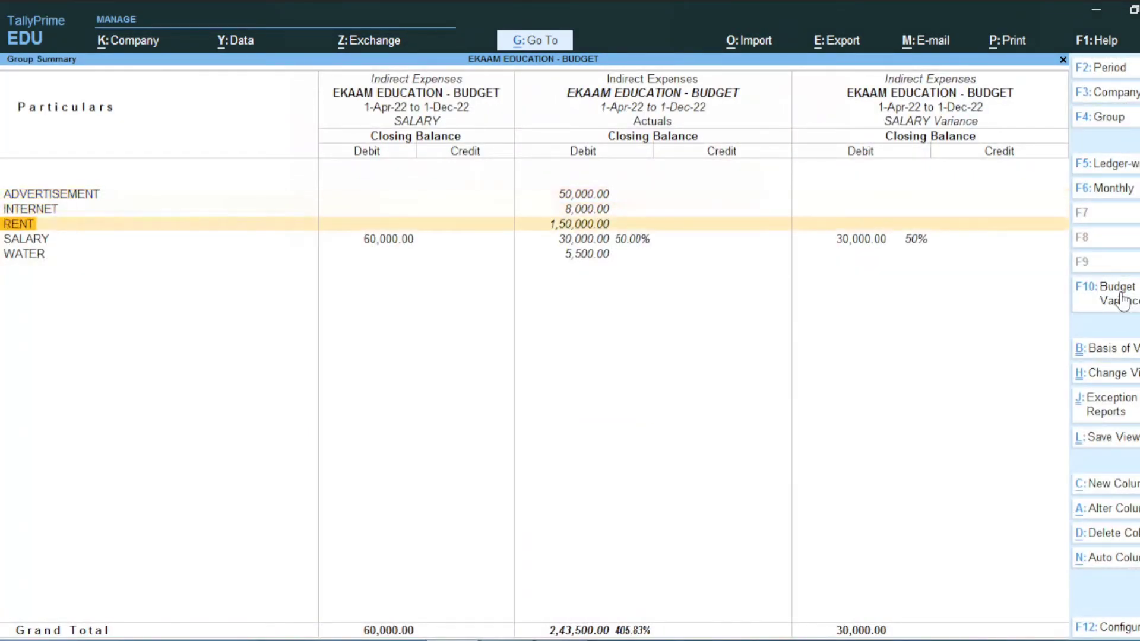
{"action": "key", "text": "Down"}
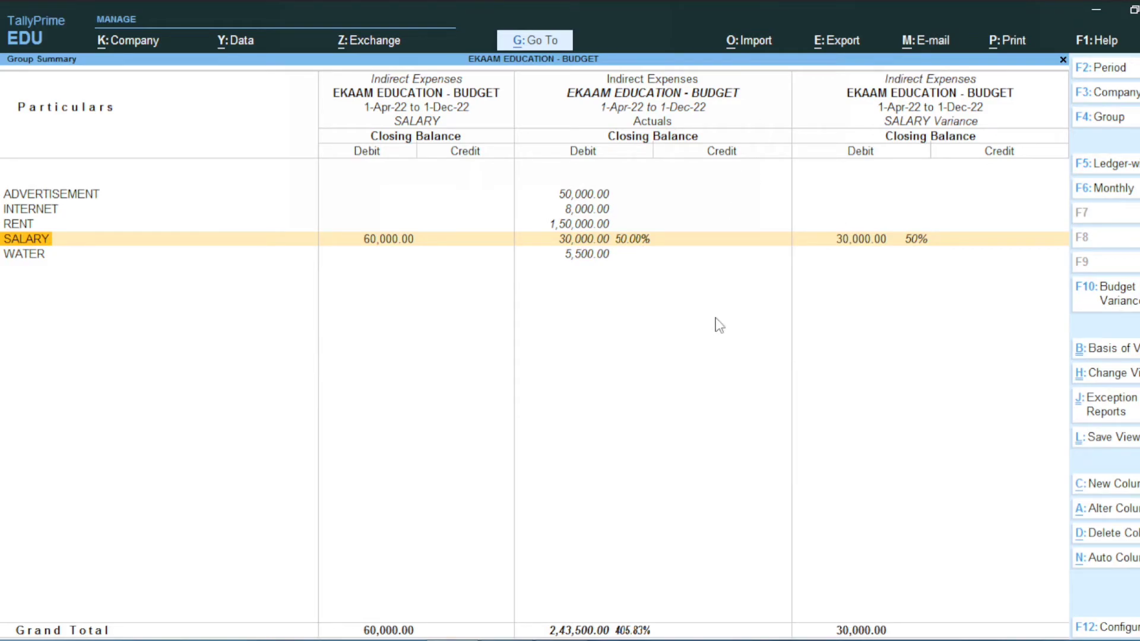
Step: Reopen the Indirect Expenses summary from the Profit & Loss A/c and show its variance against the SALARY budget again
{"action": "key", "text": "Escape"}
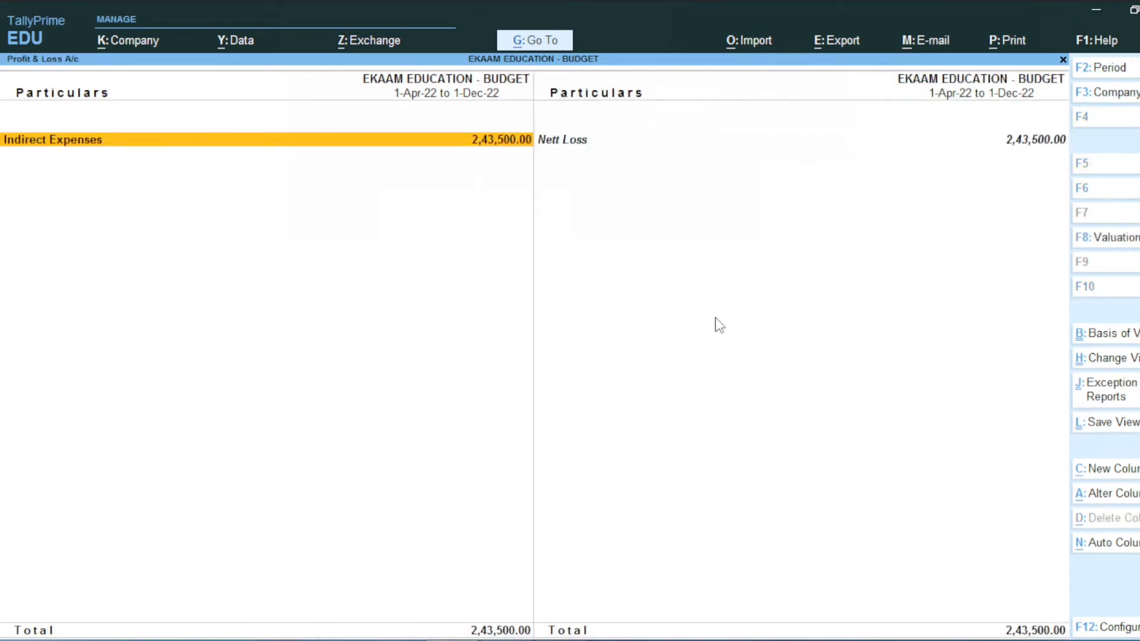
{"action": "key", "text": "Return"}
{"action": "left_click", "coordinate": [1114, 298]}
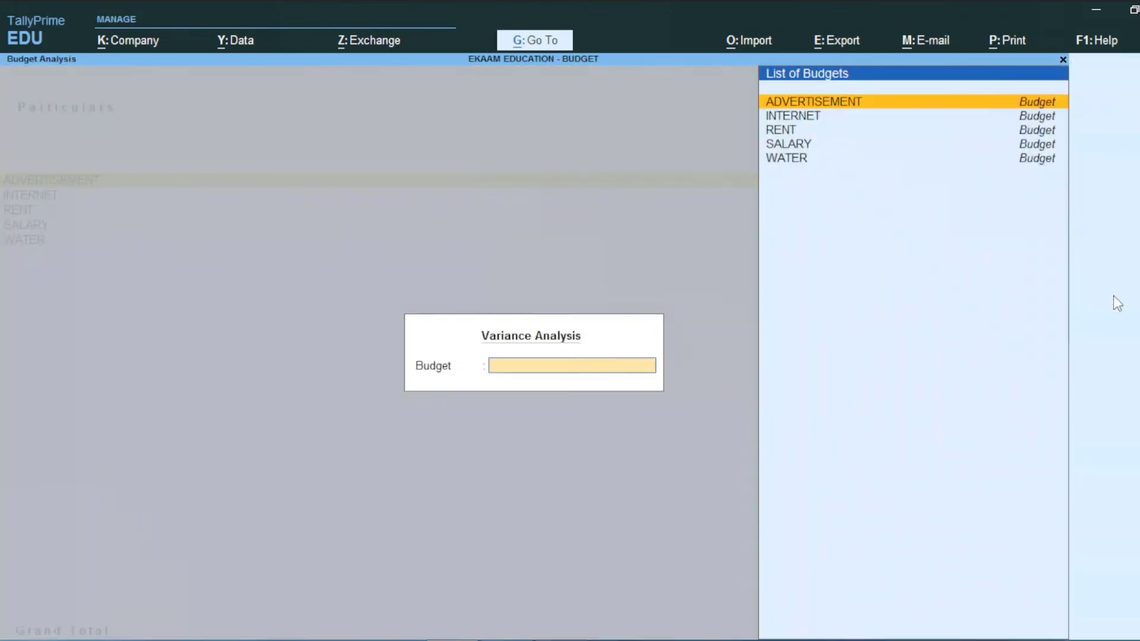
{"action": "key", "text": "Down"}
{"action": "key", "text": "Down"}
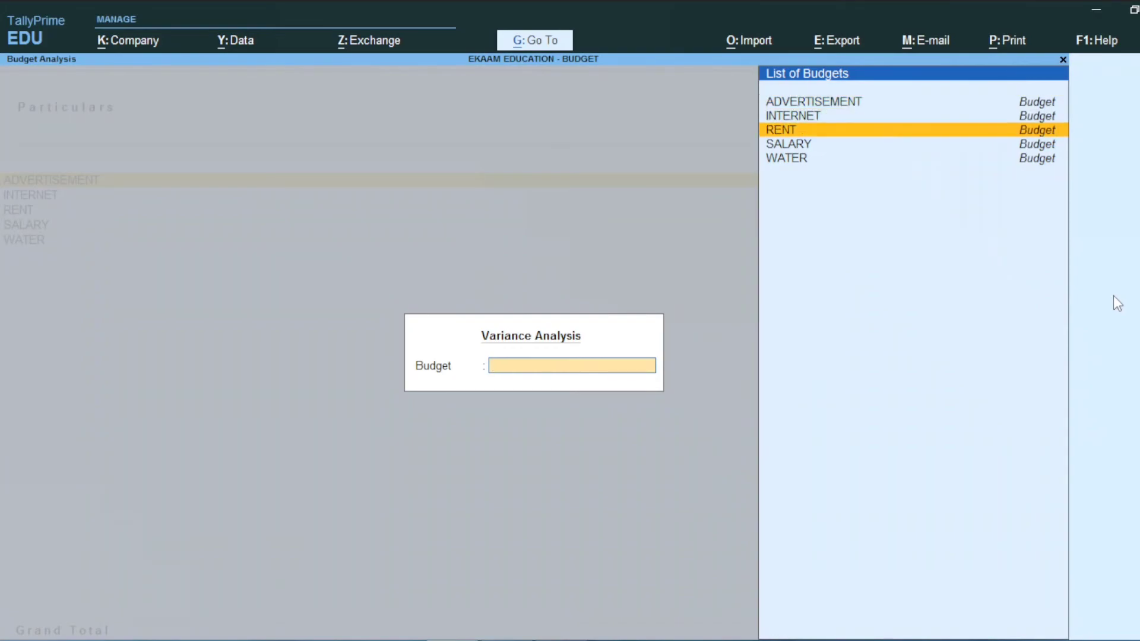
{"action": "key", "text": "Down"}
{"action": "key", "text": "Return"}
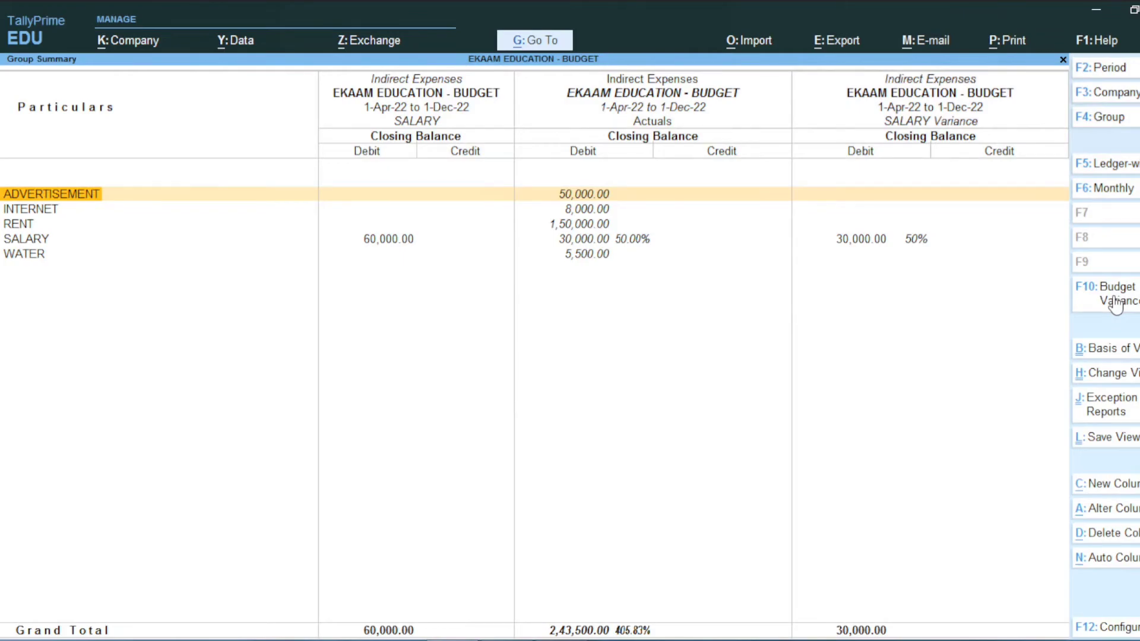
Step: Switch the variance analysis to the RENT budget and examine the RENT row
{"action": "left_click", "coordinate": [1115, 303]}
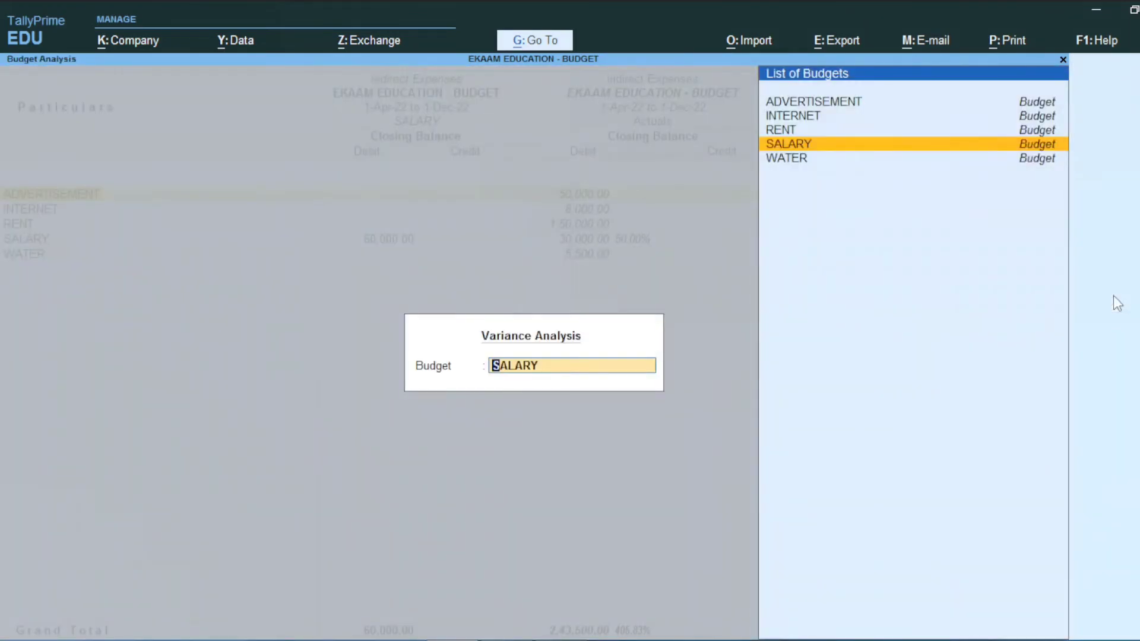
{"action": "key", "text": "Up"}
{"action": "key", "text": "Return"}
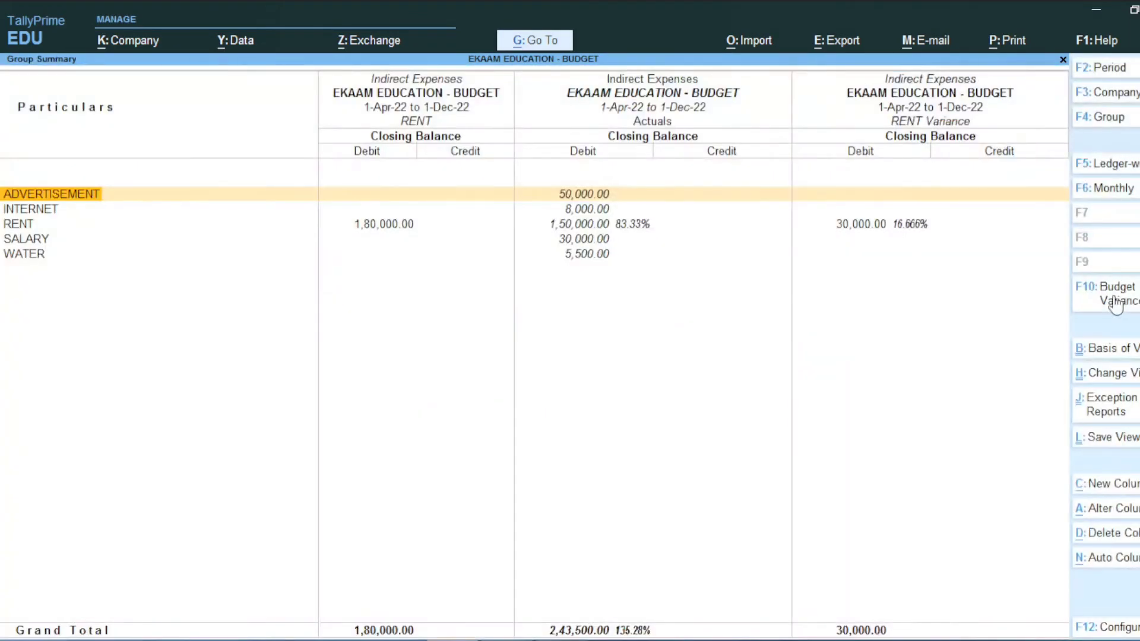
{"action": "key", "text": "Down"}
{"action": "key", "text": "Down"}
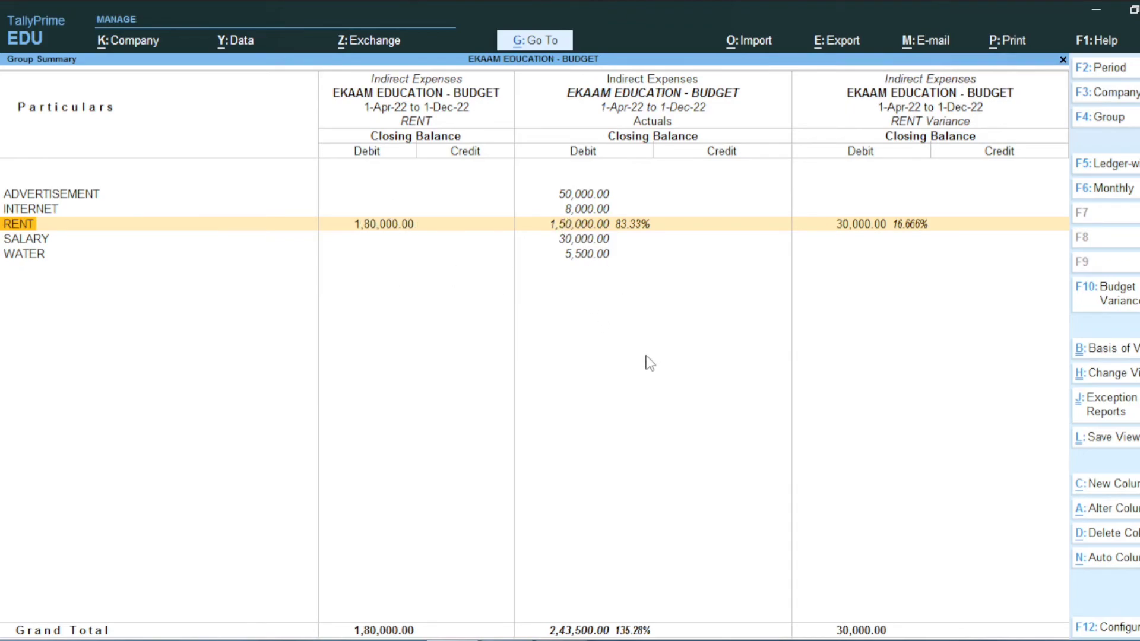
Step: Switch the variance analysis to the INTERNET budget and examine the INTERNET row
{"action": "left_click", "coordinate": [1135, 295]}
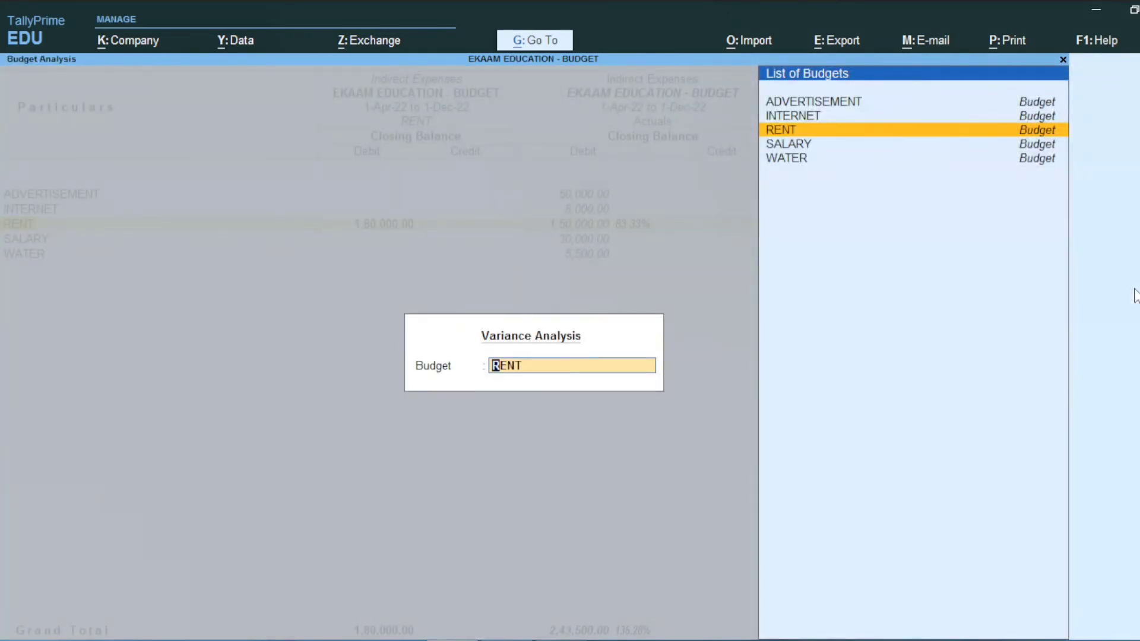
{"action": "key", "text": "Up"}
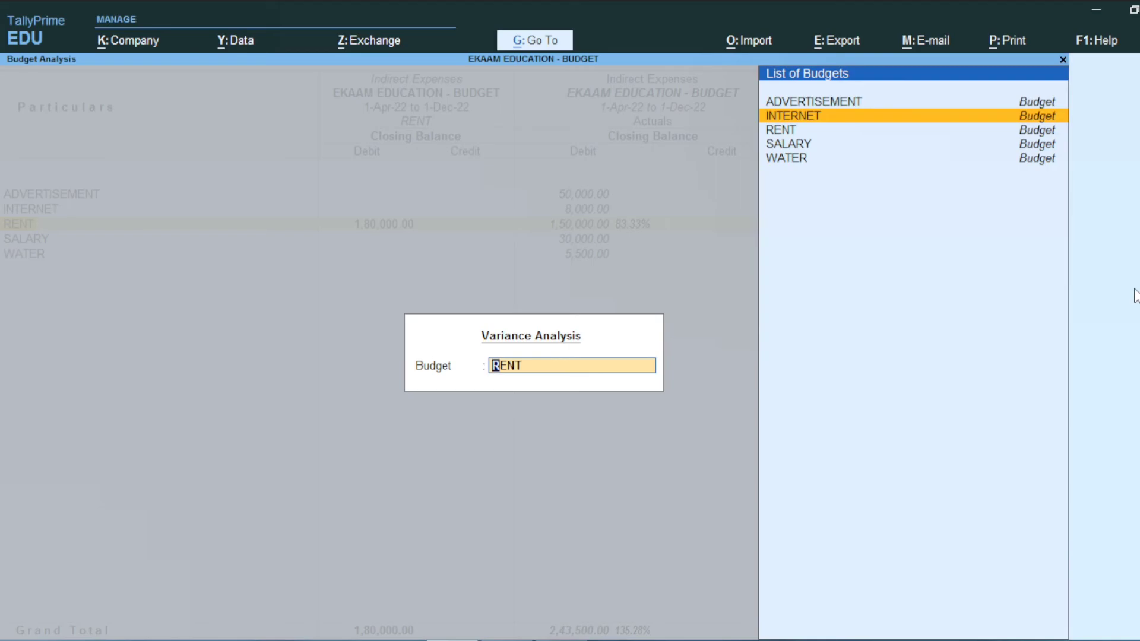
{"action": "key", "text": "Return"}
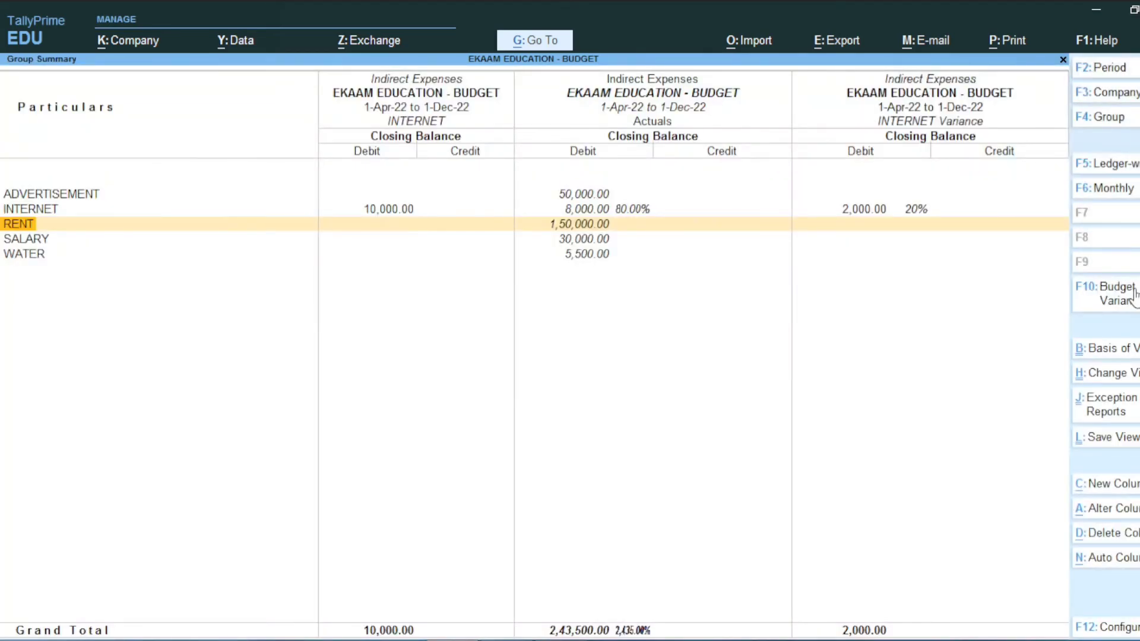
{"action": "key", "text": "Up"}
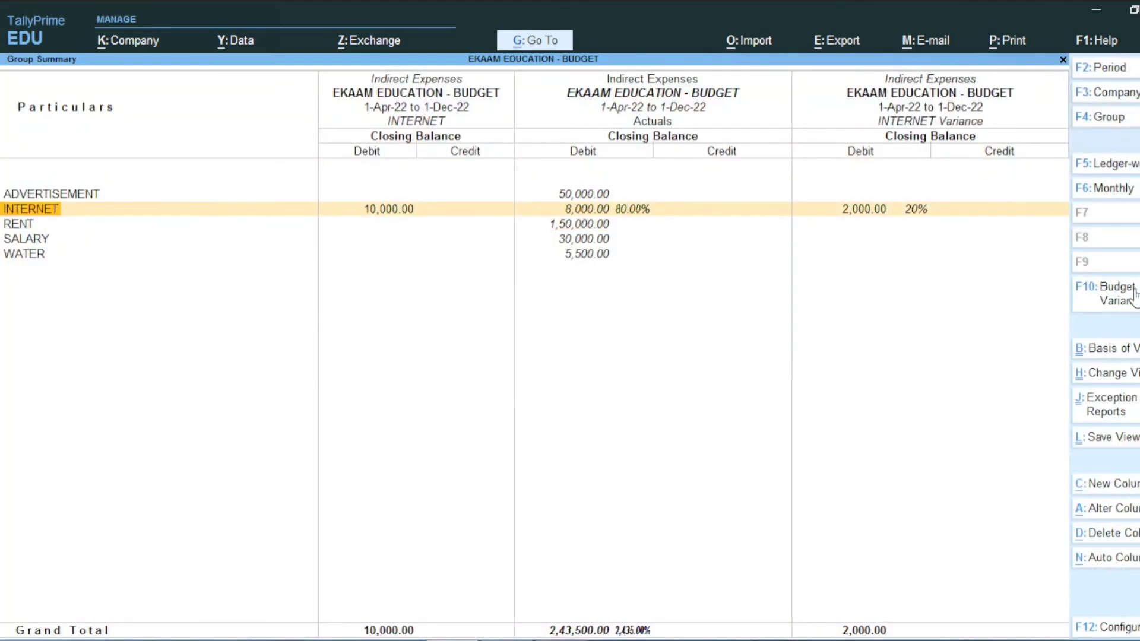